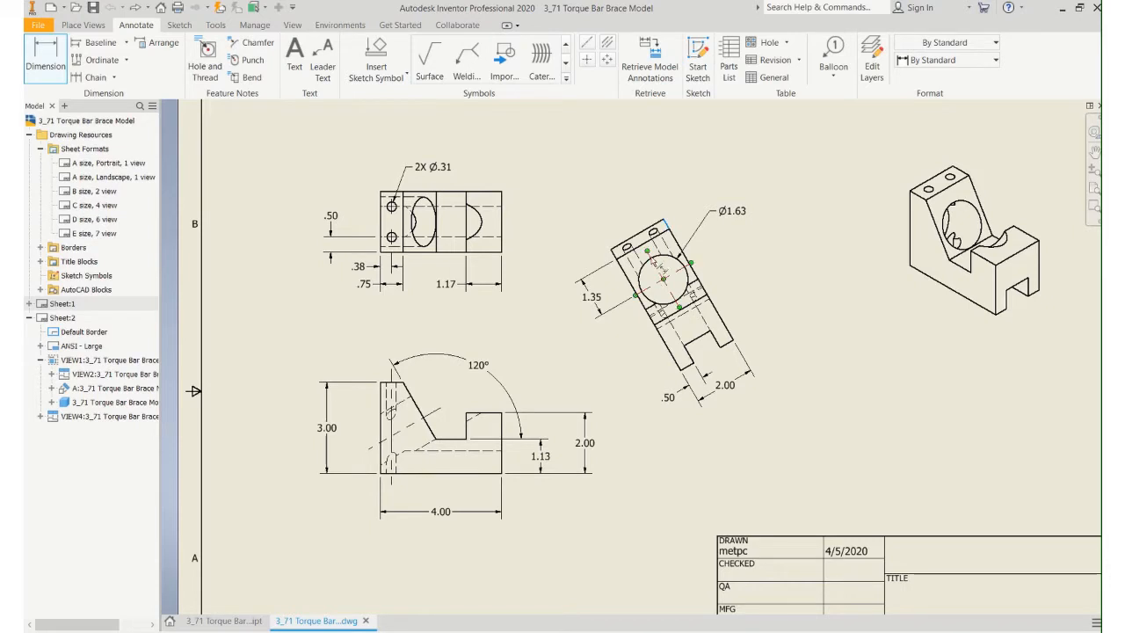
# Step: Place the edge-to-hole-centre dimension above the auxiliary view and give it a symmetric tolerance of 0.01
pyautogui.click(634, 194)
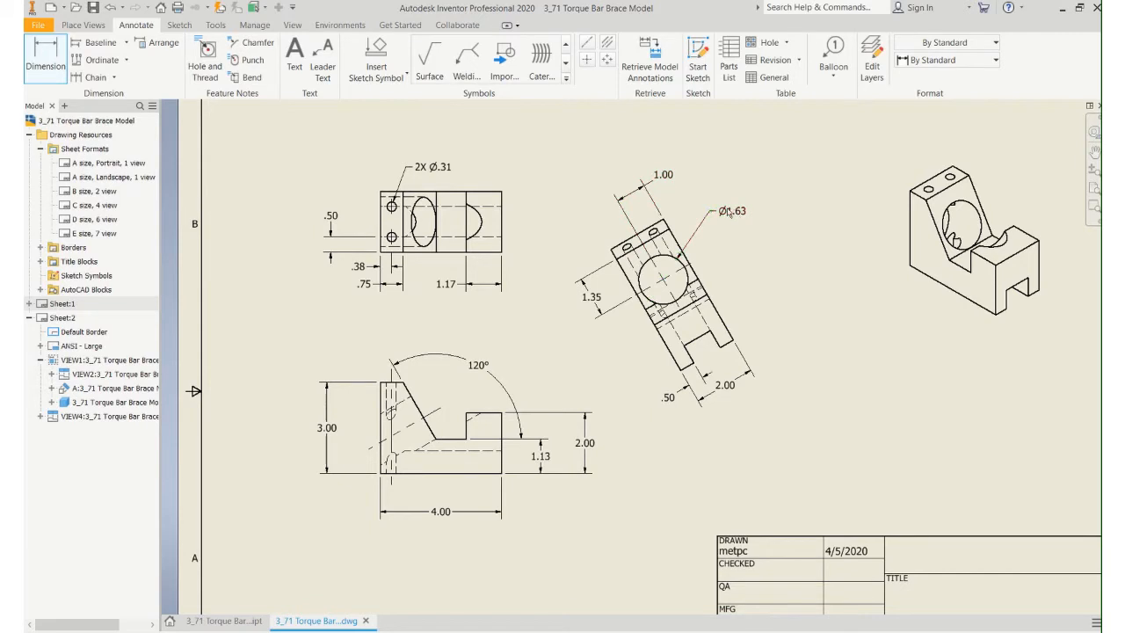
pyautogui.doubleClick(670, 177)
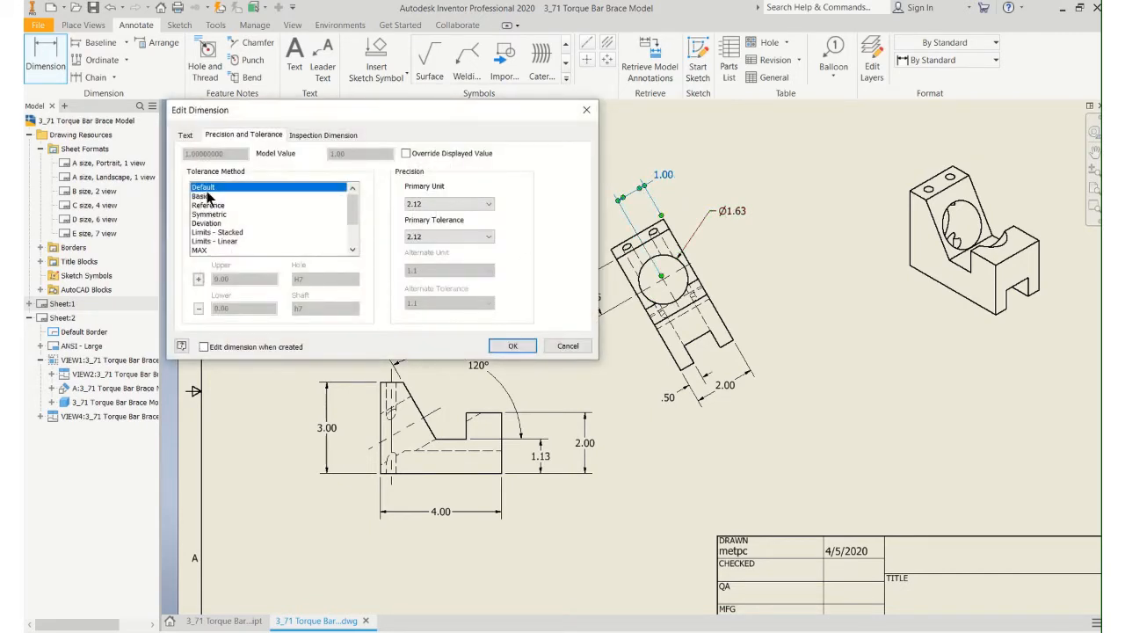
pyautogui.click(188, 136)
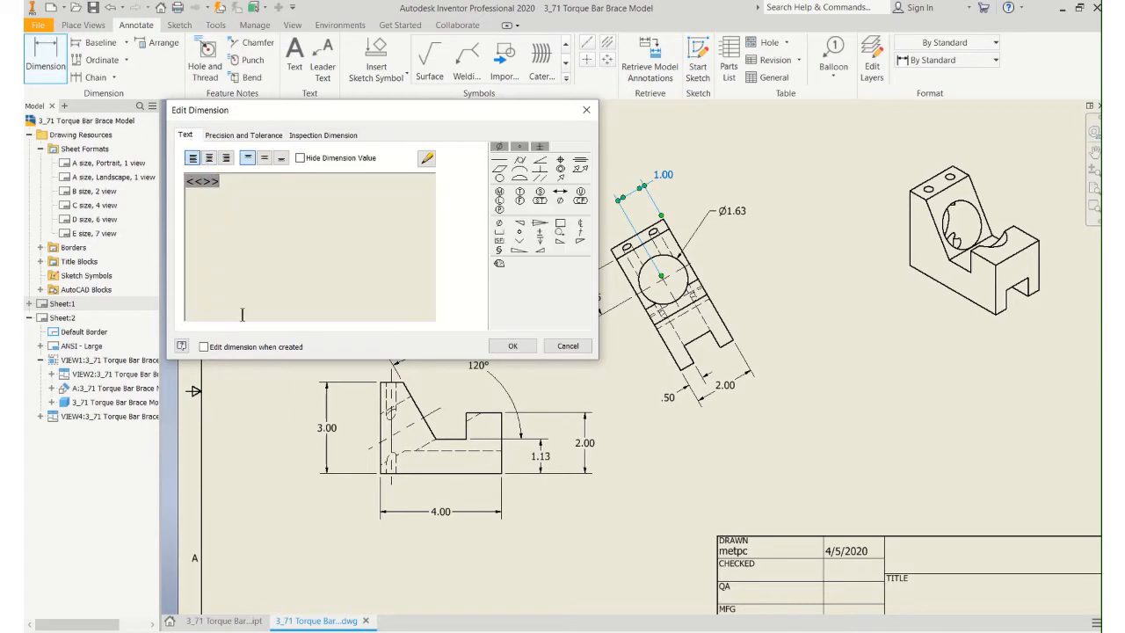
pyautogui.click(226, 137)
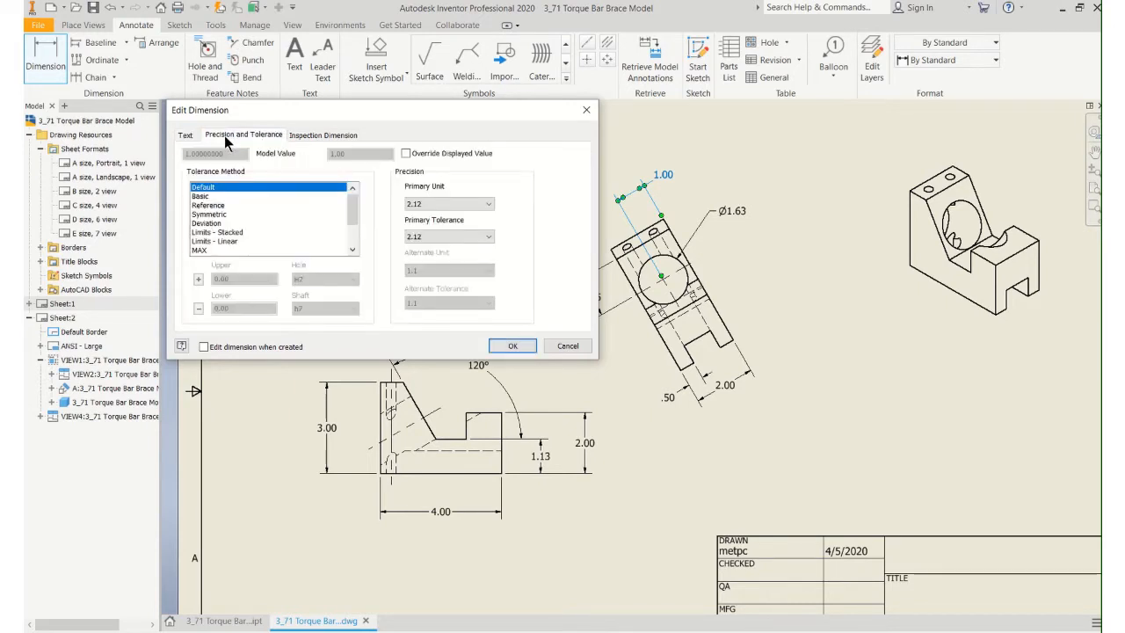
pyautogui.click(208, 215)
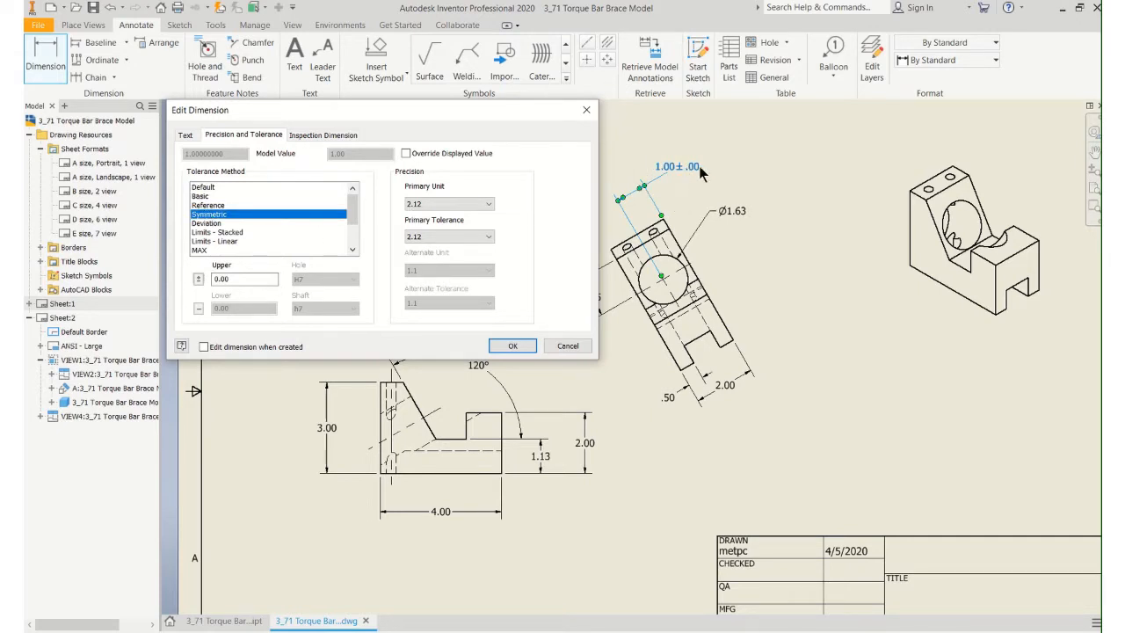
pyautogui.click(230, 278)
pyautogui.write('1')
pyautogui.click(509, 346)
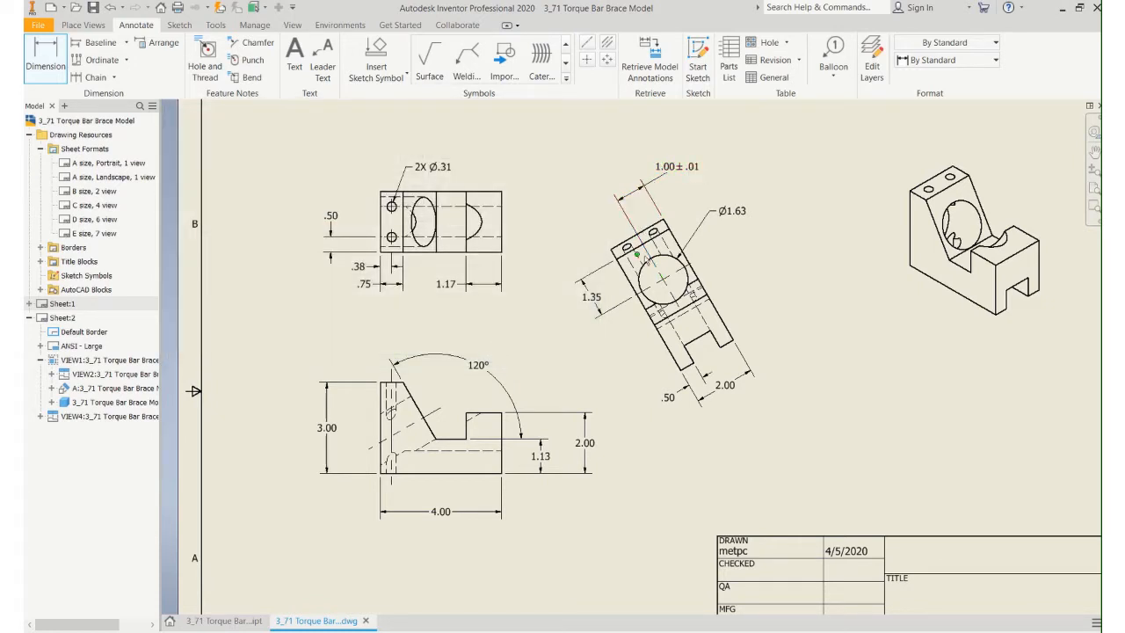
# Step: Set the edge-to-hole-centre dimension's primary unit precision to 0 and its tolerance precision to 5.12345
pyautogui.doubleClick(693, 173)
pyautogui.click(225, 279)
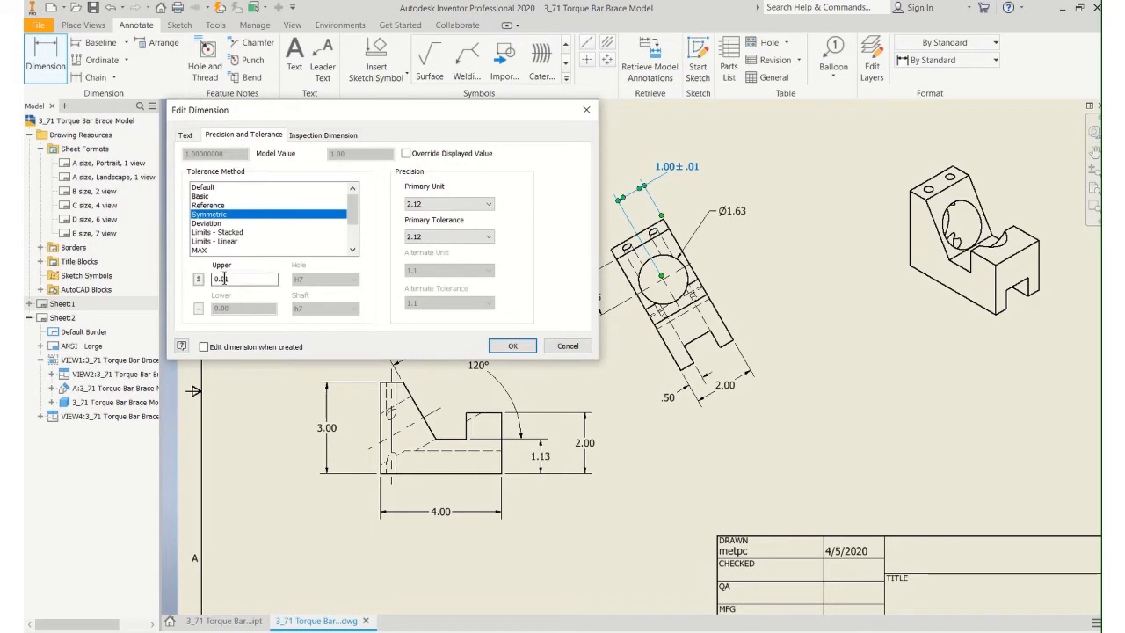
pyautogui.press('BackSpace')
pyautogui.write('1')
pyautogui.click(488, 205)
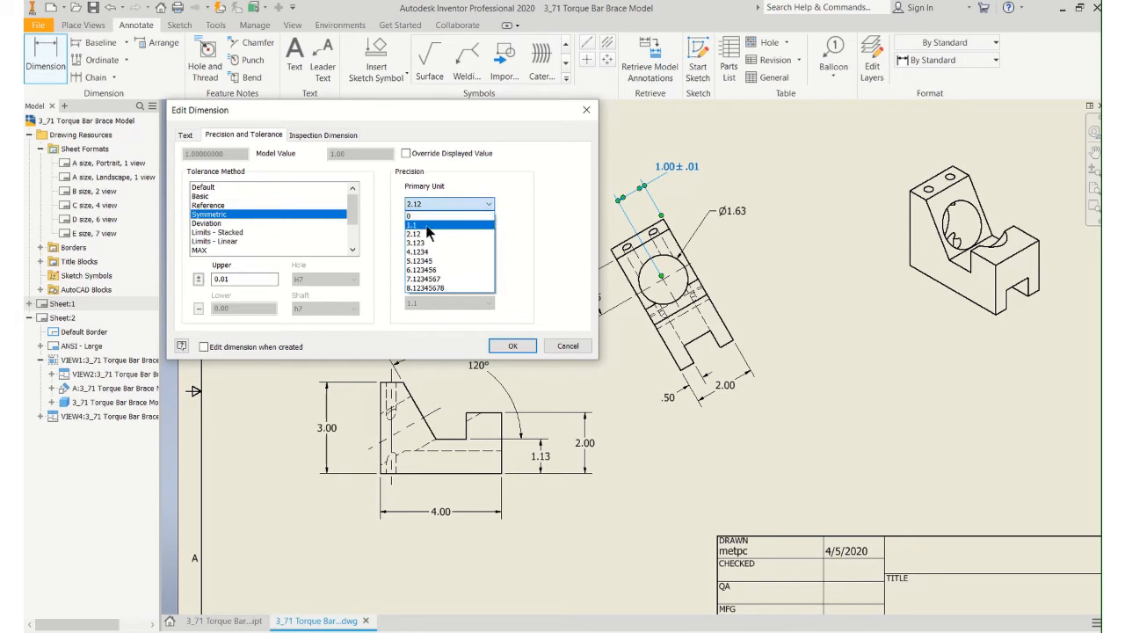
pyautogui.click(422, 215)
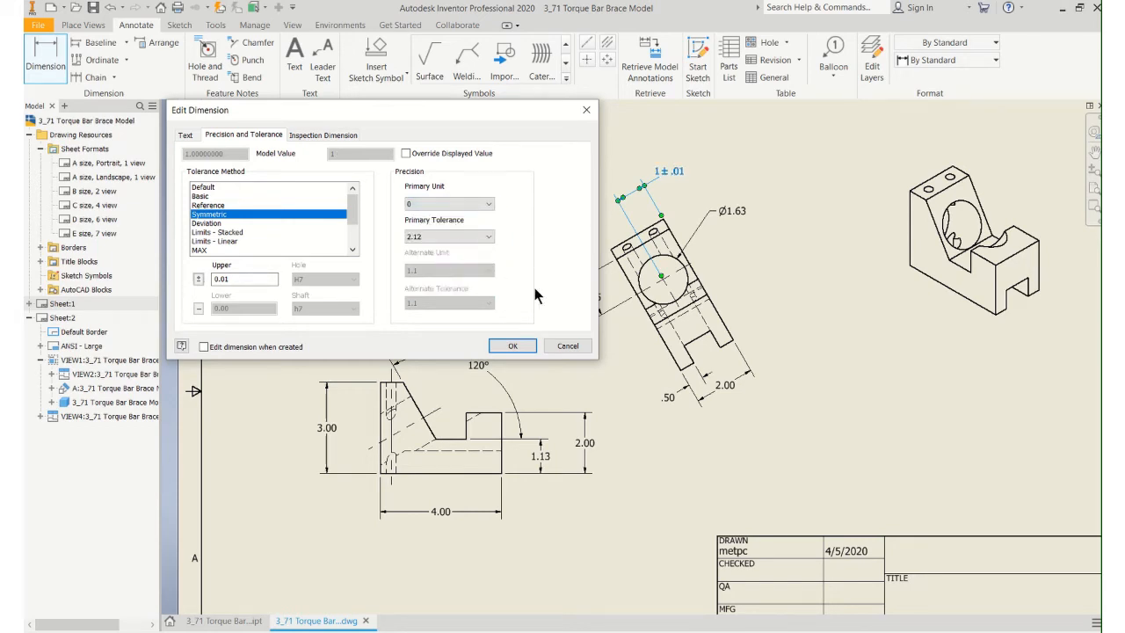
pyautogui.click(489, 236)
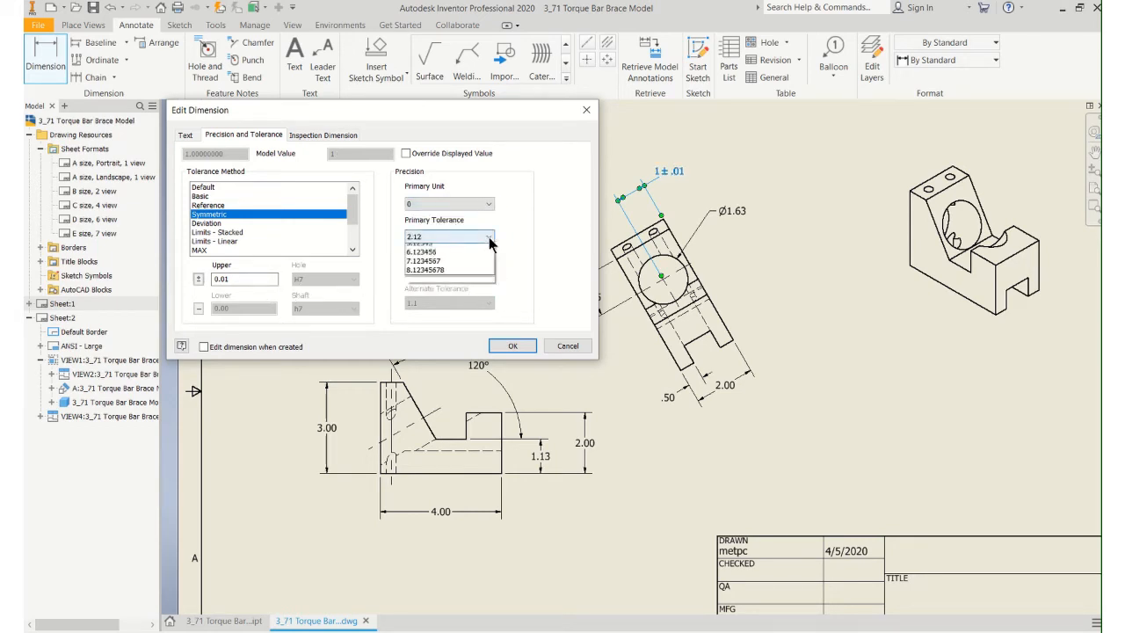
pyautogui.click(425, 296)
pyautogui.click(513, 343)
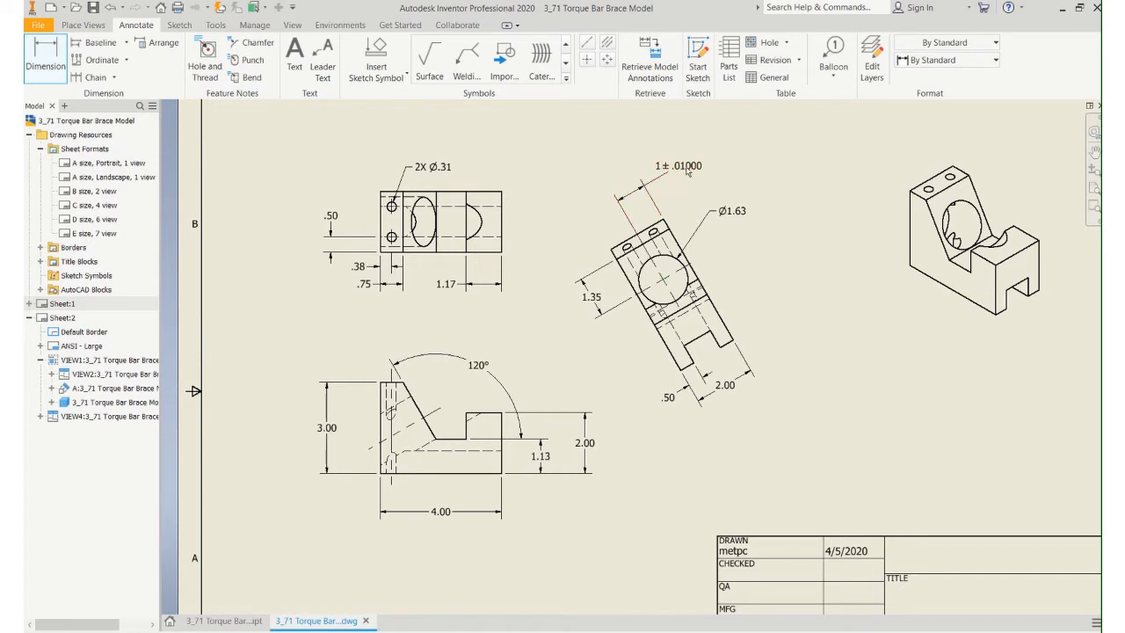
# Step: Set the edge-to-hole-centre dimension's unit and tolerance precision to 3.123 and its symmetric tolerance to 0.005
pyautogui.doubleClick(686, 174)
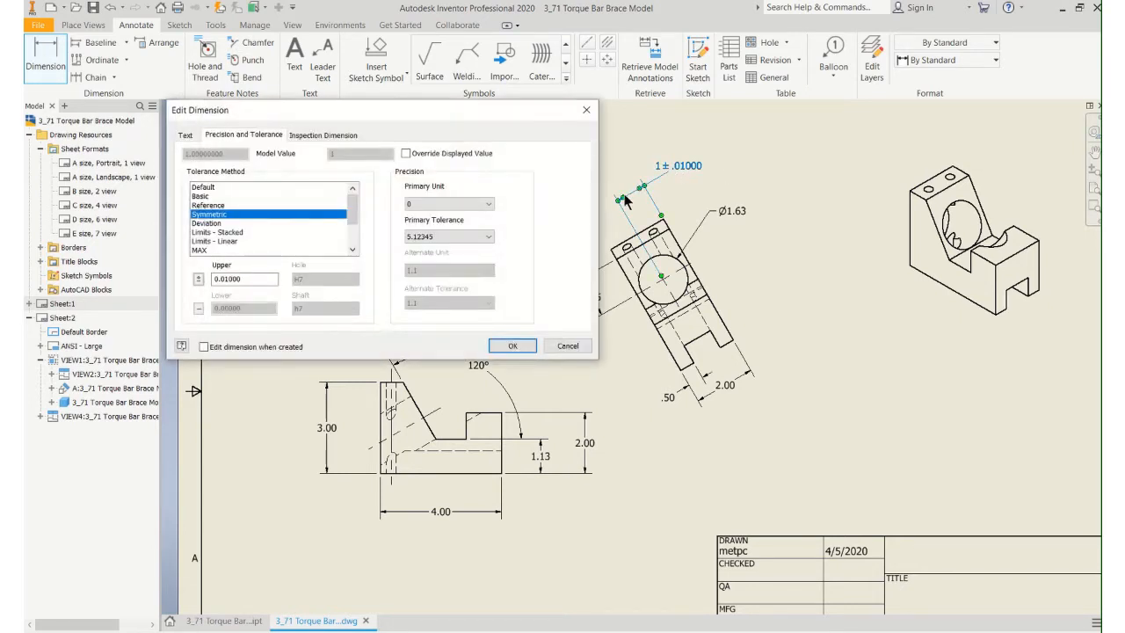
pyautogui.click(486, 206)
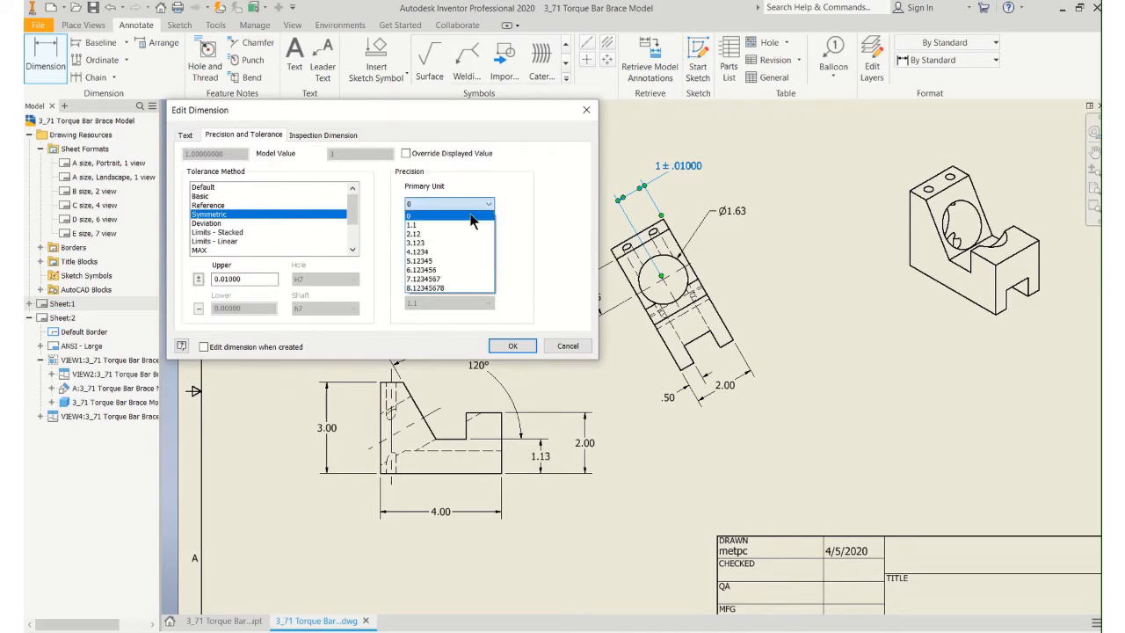
pyautogui.click(423, 244)
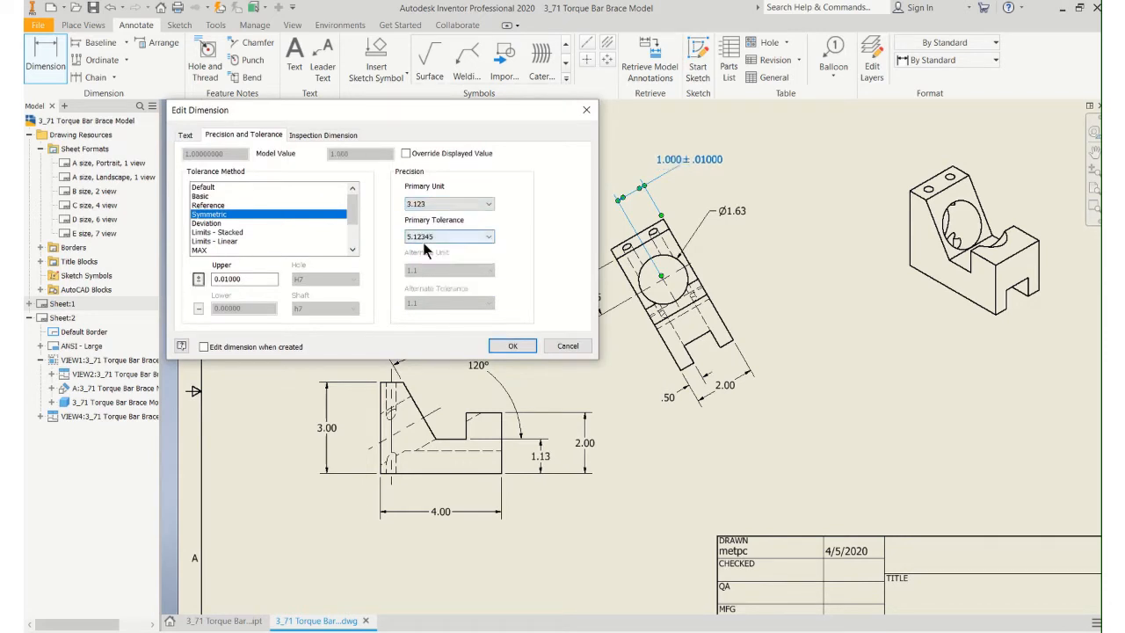
pyautogui.click(484, 238)
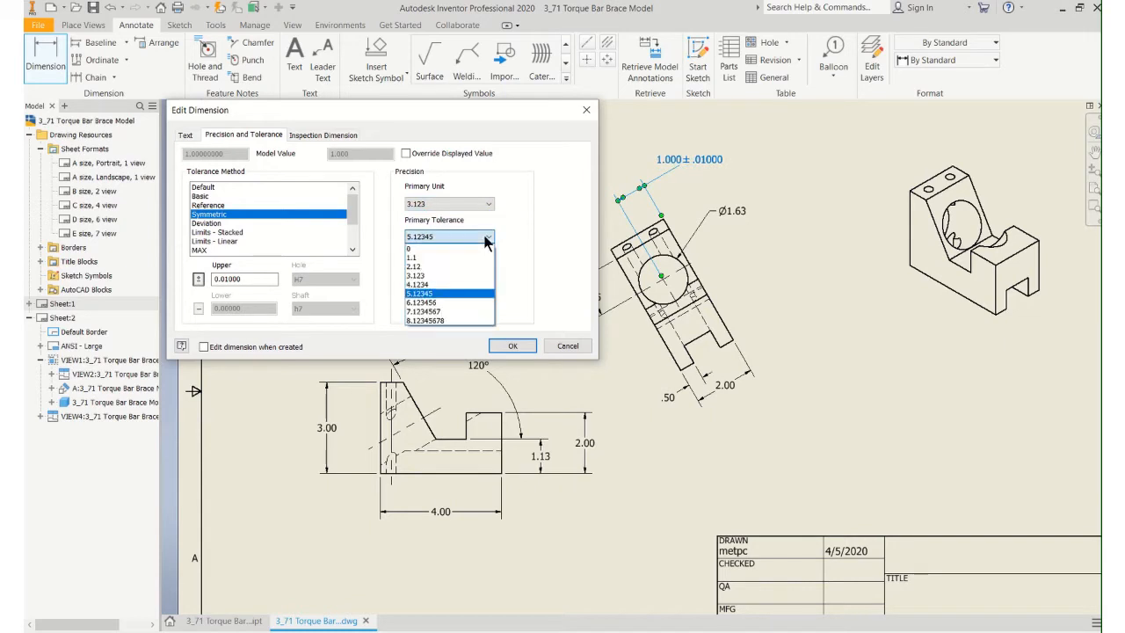
pyautogui.click(426, 275)
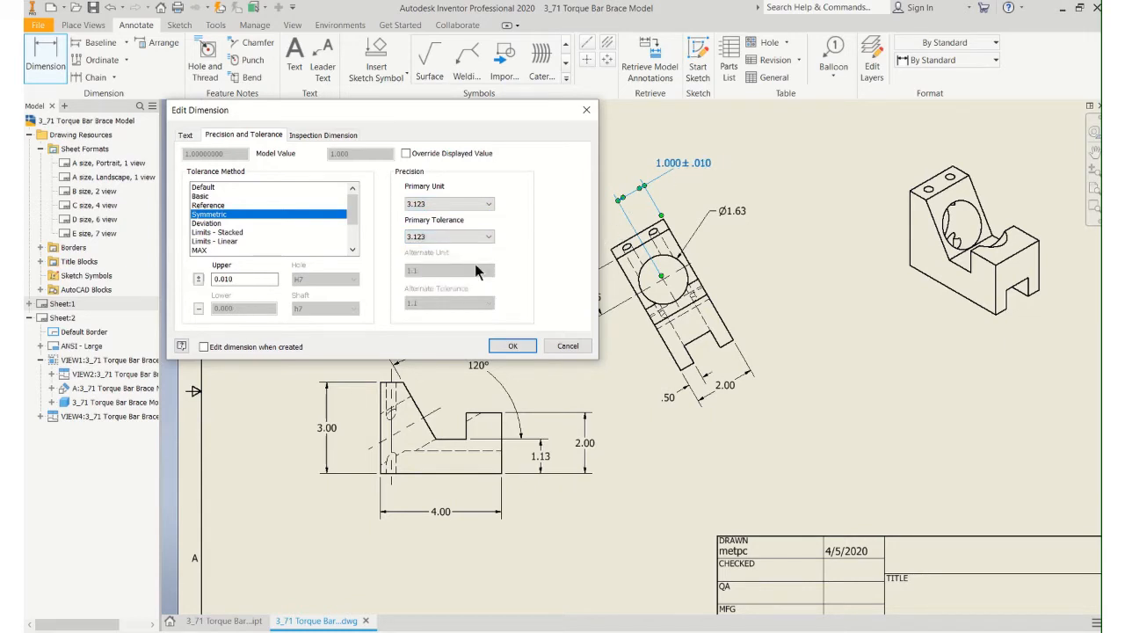
pyautogui.click(235, 280)
pyautogui.click(512, 347)
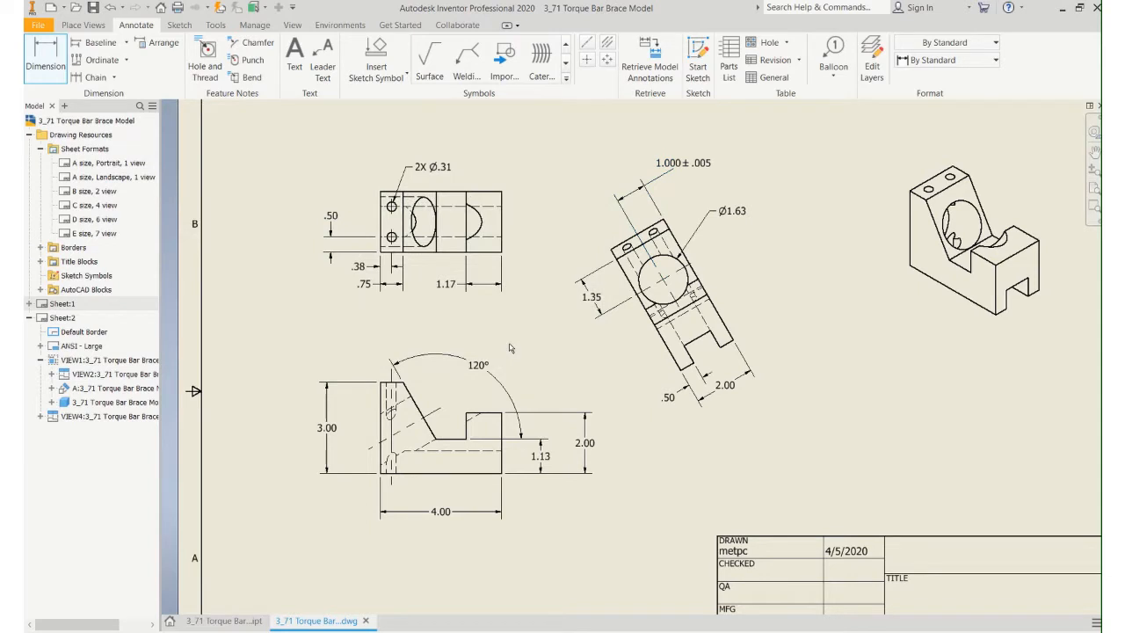
# Step: Try a 2.12 tolerance precision on the edge-to-hole-centre dimension and restore it to 3.123
pyautogui.doubleClick(705, 169)
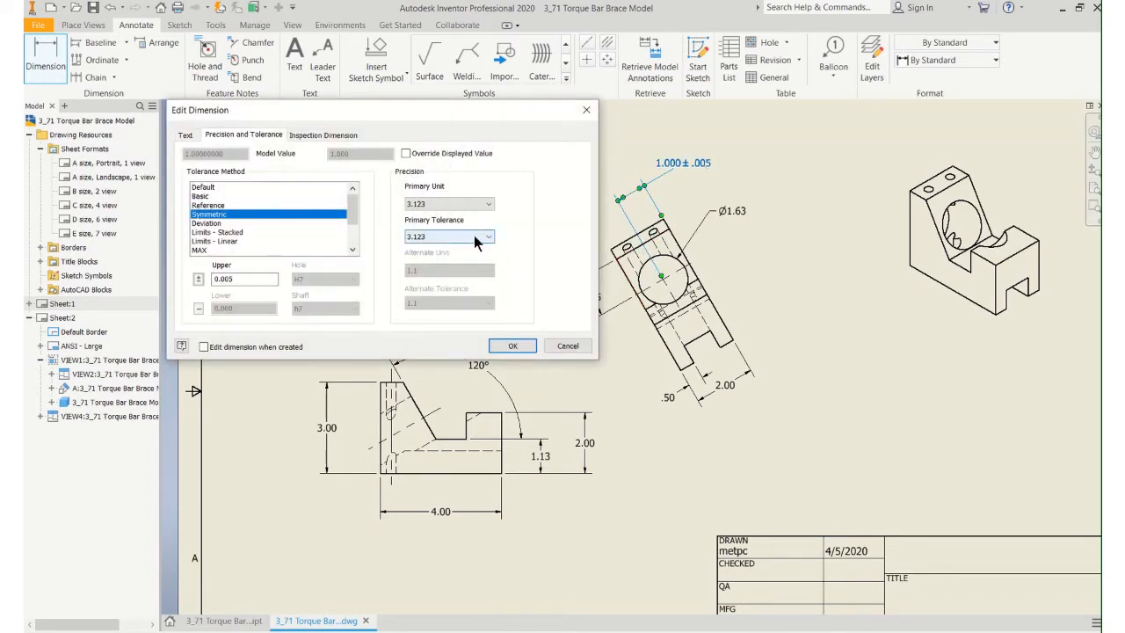
pyautogui.click(474, 235)
pyautogui.click(429, 265)
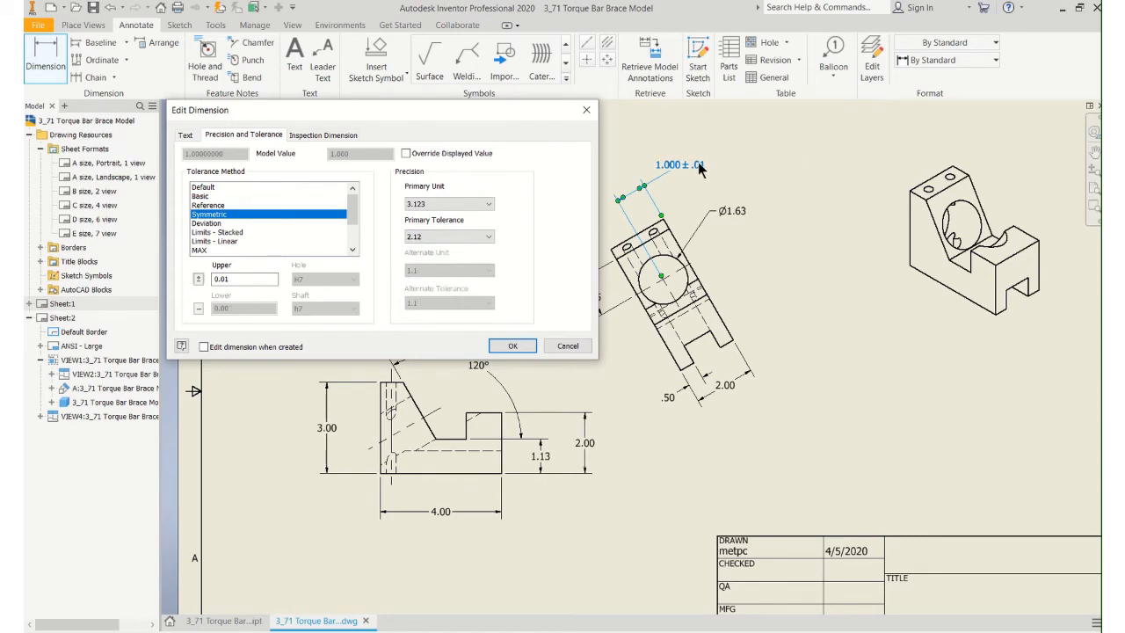
pyautogui.click(485, 235)
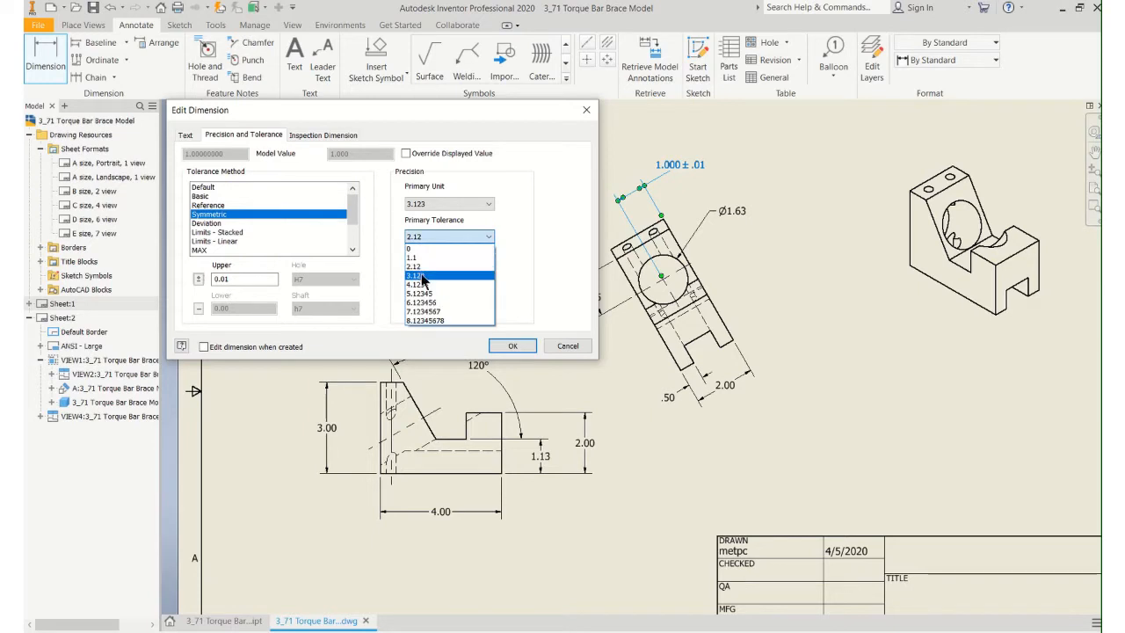
pyautogui.click(418, 275)
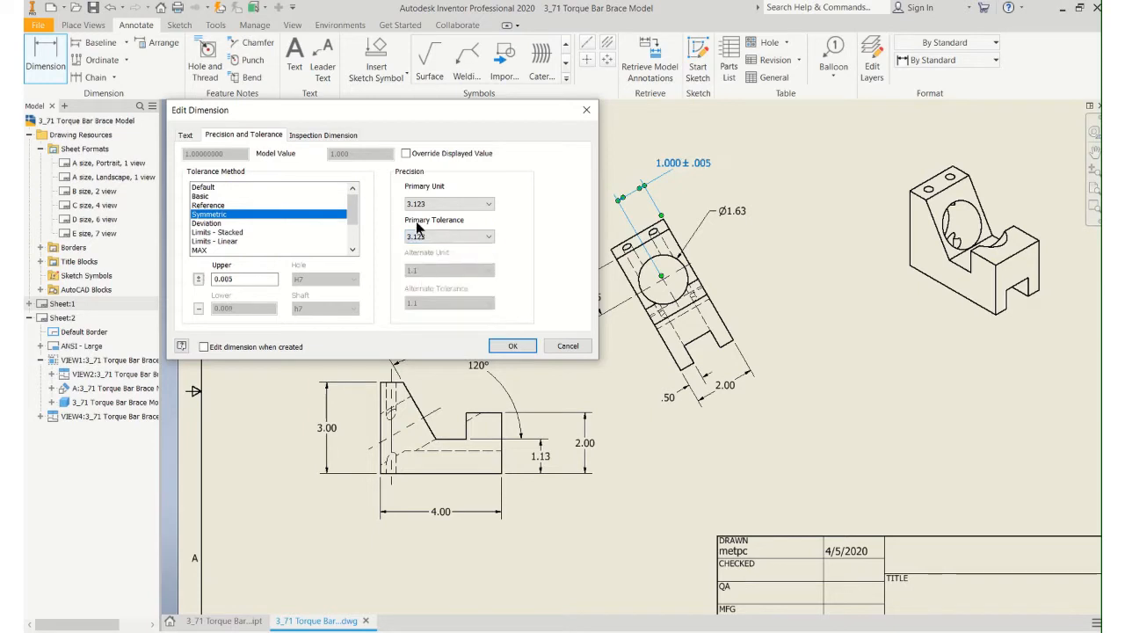
pyautogui.click(513, 346)
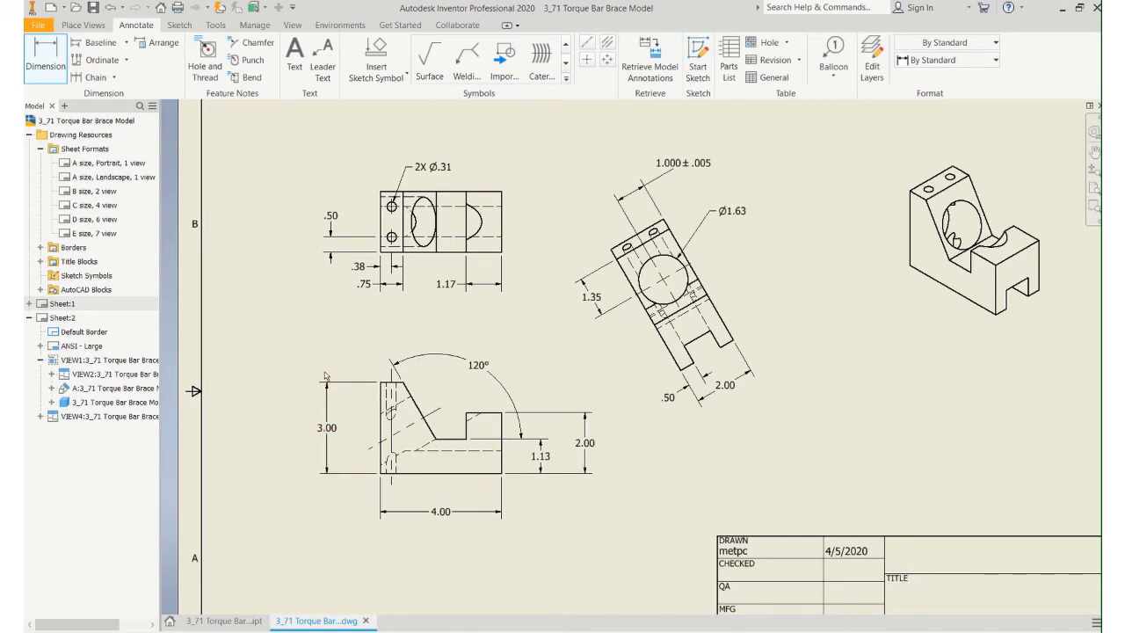
# Step: Set the linear unit precision of the Default (ANSI) dimension style to 3.123 in the Styles Editor
pyautogui.click(83, 26)
pyautogui.click(127, 26)
pyautogui.click(244, 25)
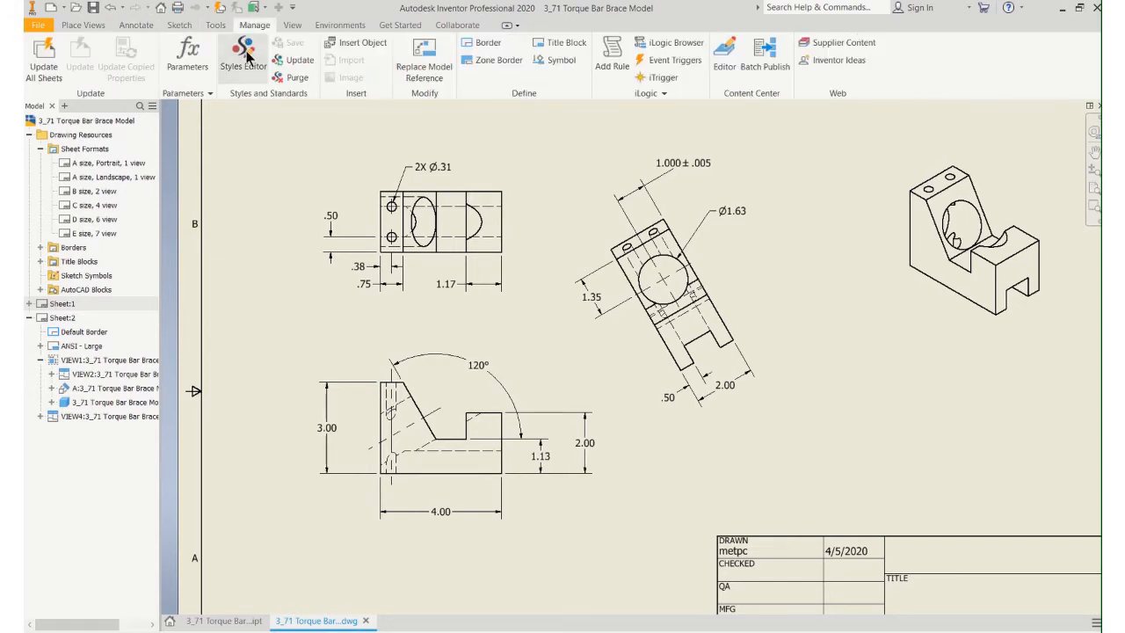
pyautogui.click(246, 56)
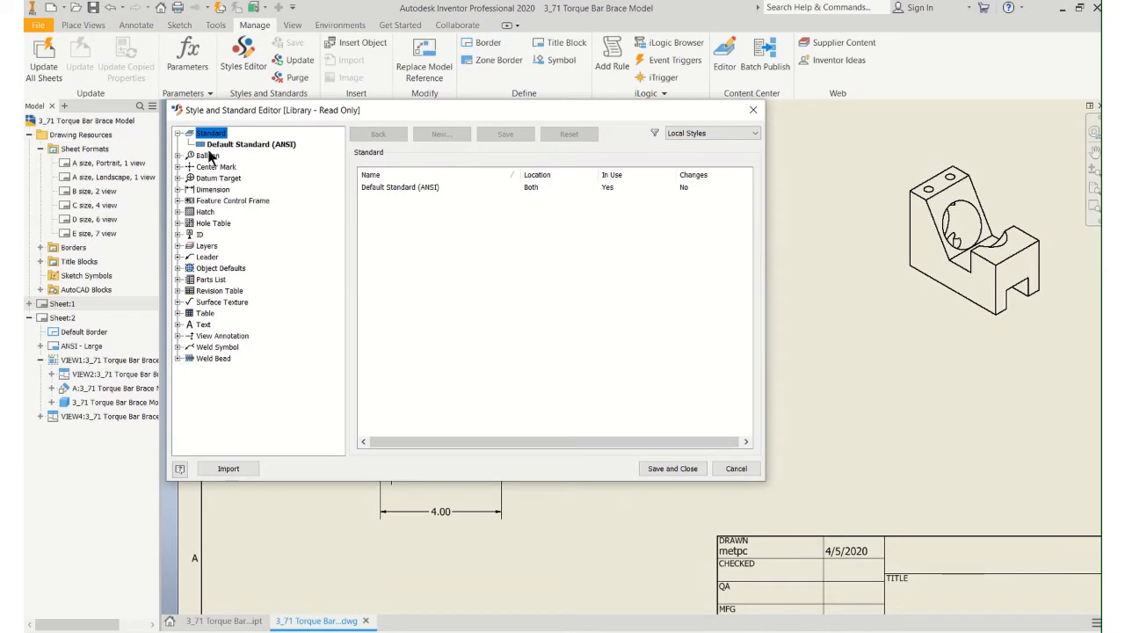
pyautogui.click(179, 190)
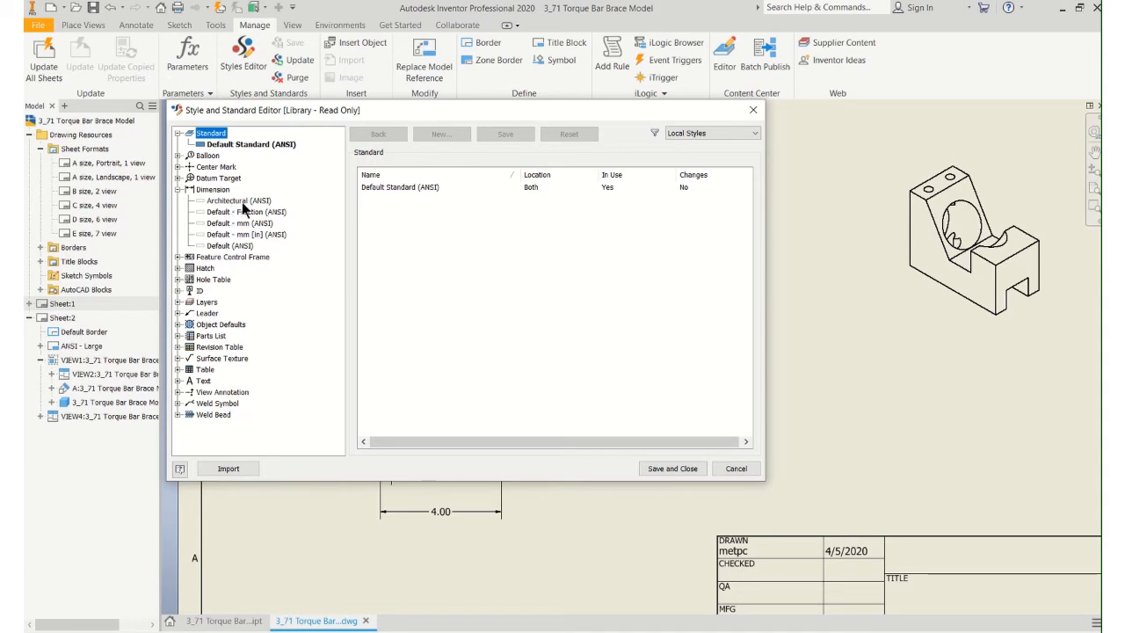
pyautogui.click(245, 249)
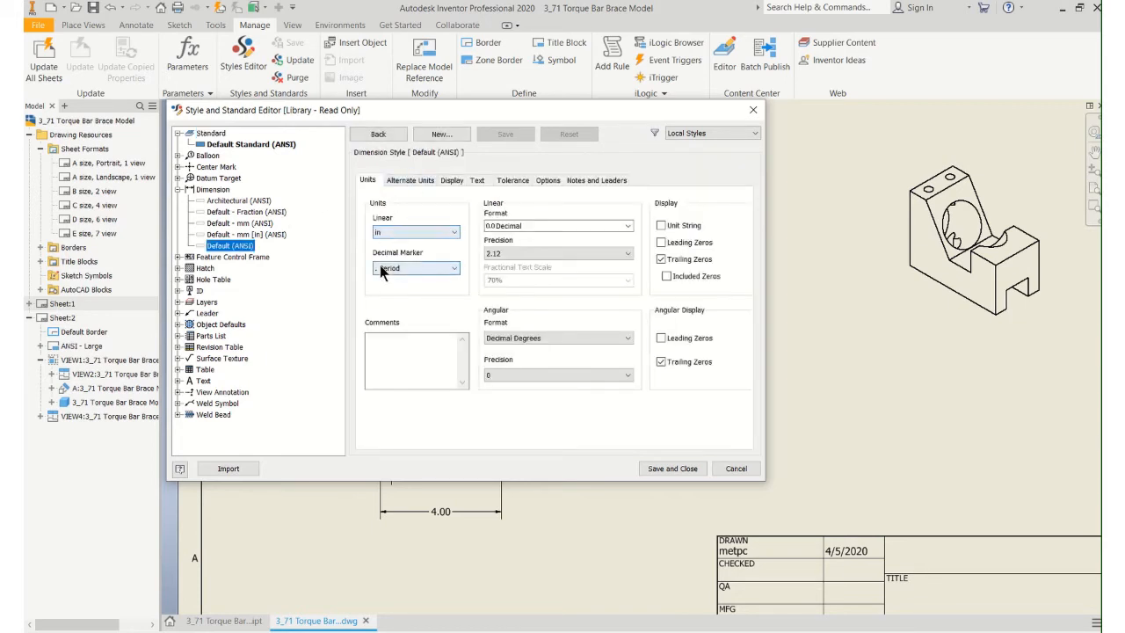
pyautogui.click(451, 270)
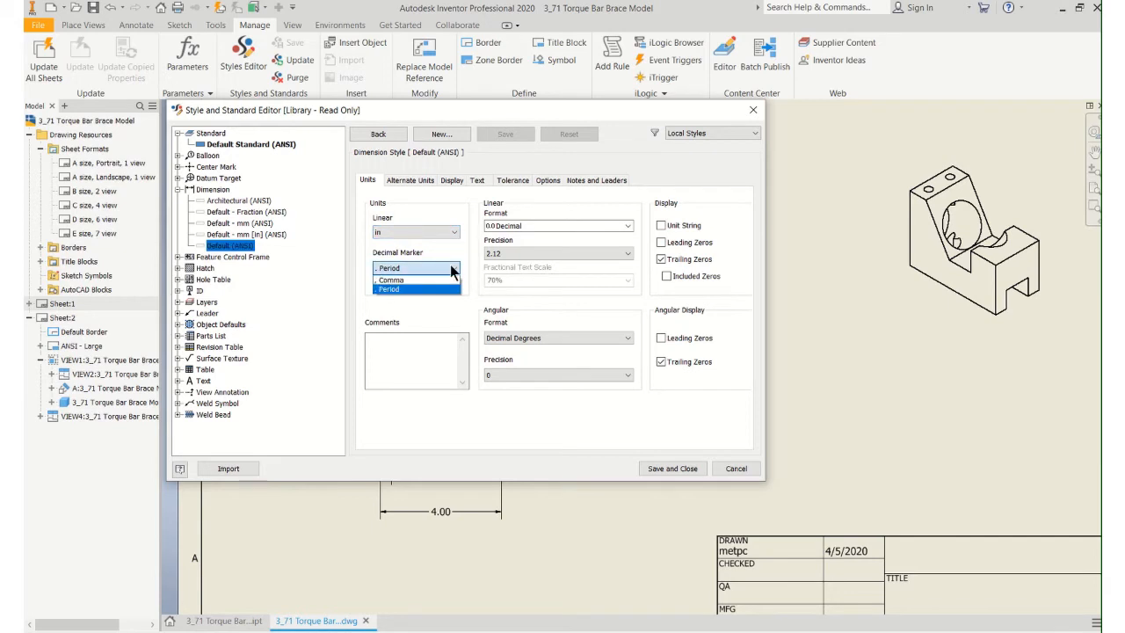
pyautogui.click(426, 272)
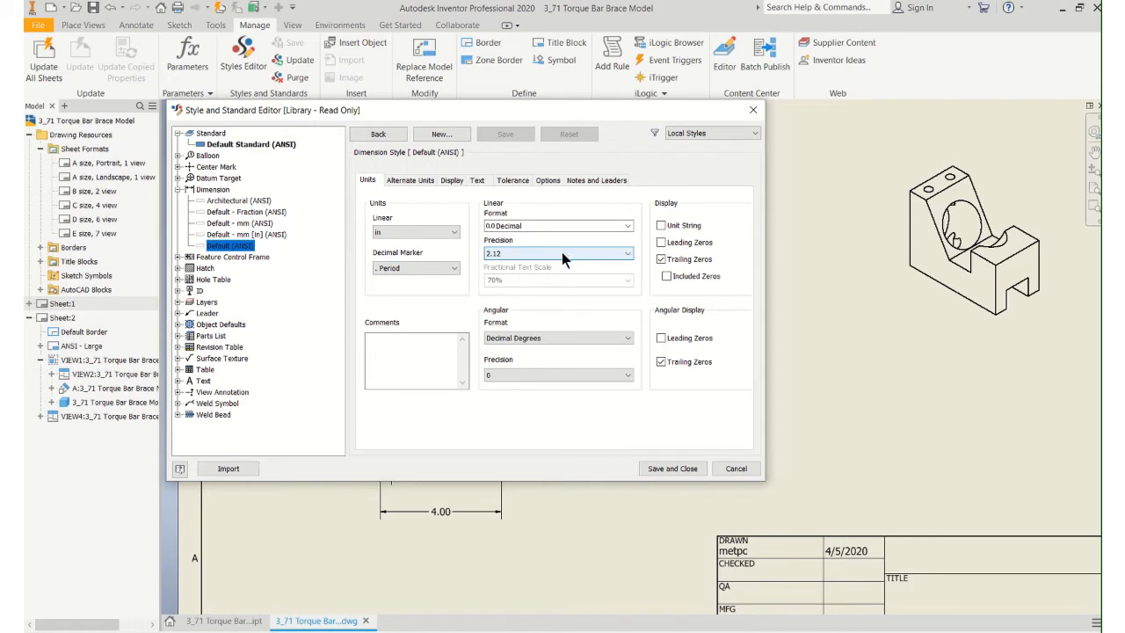
pyautogui.click(501, 255)
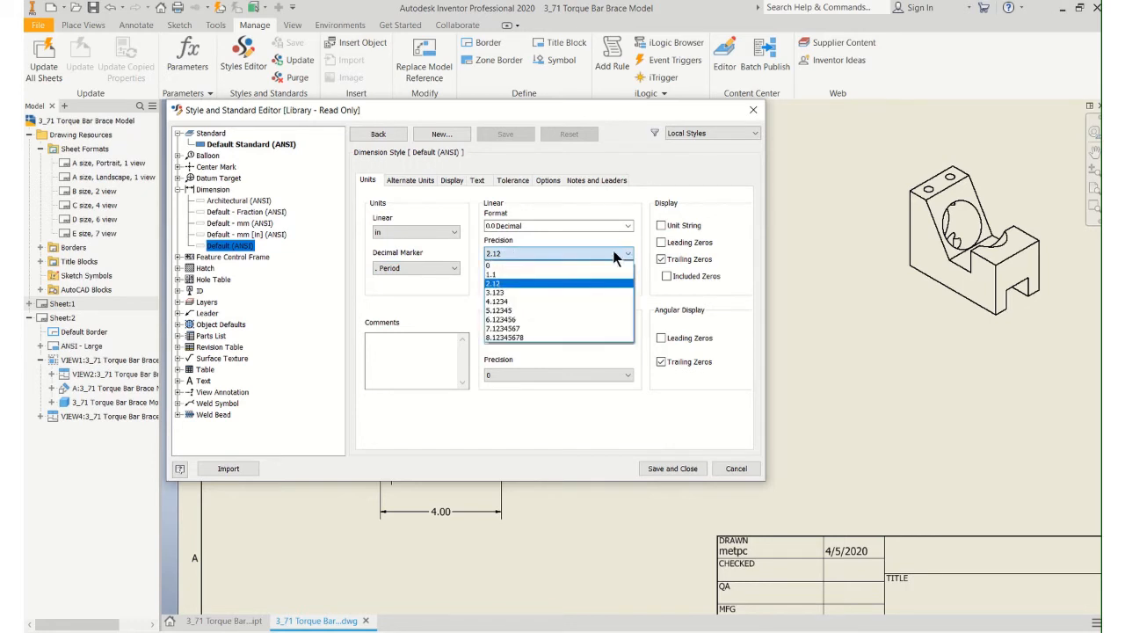
pyautogui.click(502, 291)
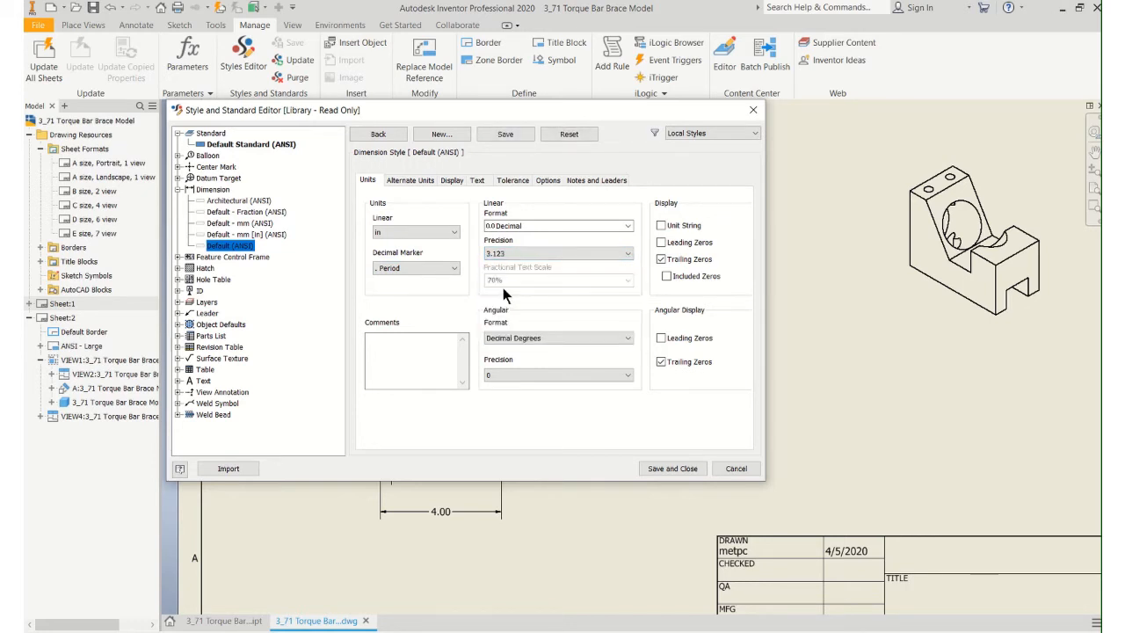
# Step: Set the Default (ANSI) dimension style's linear tolerance precision to 3.123 and save the style changes
pyautogui.click(517, 179)
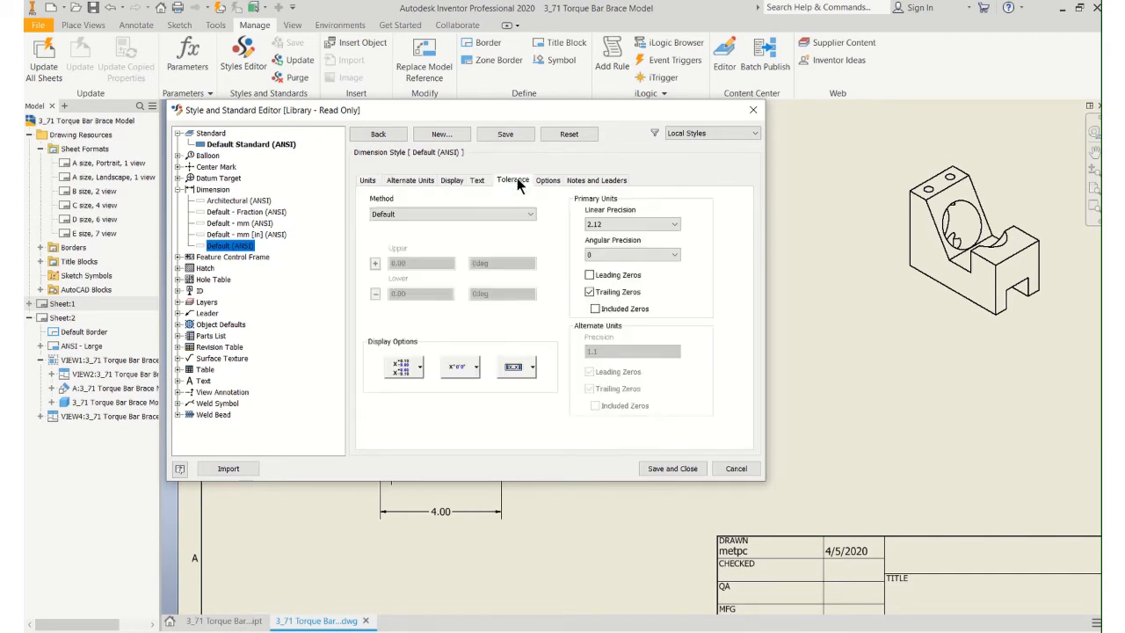
pyautogui.click(670, 225)
pyautogui.click(600, 264)
pyautogui.click(672, 468)
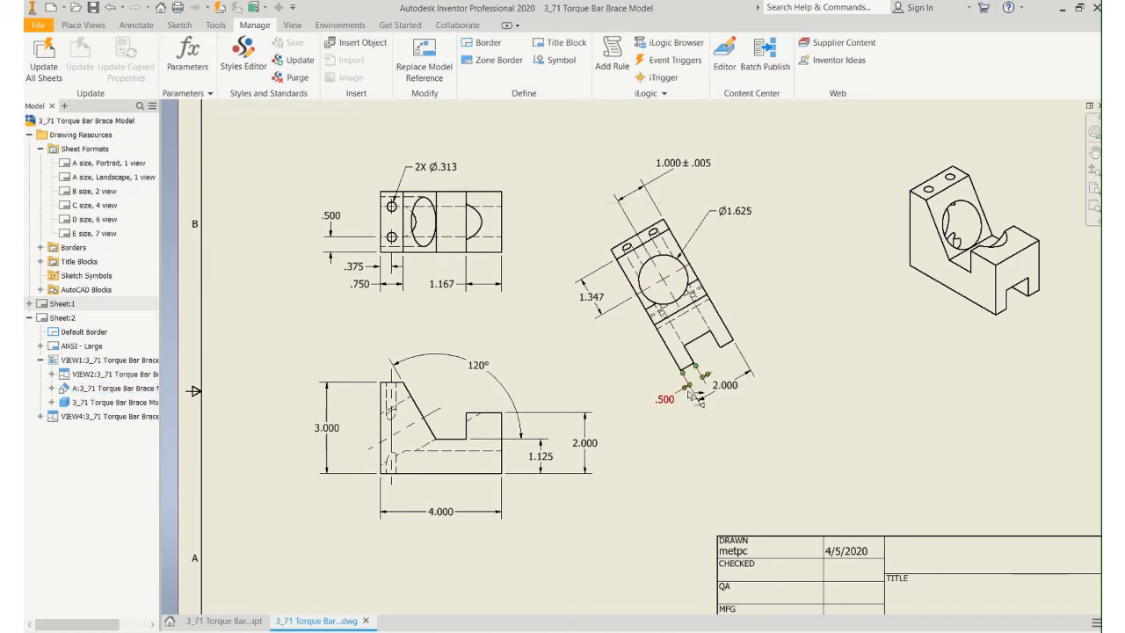
# Step: Move the overall width dimension slightly farther from the lower end of the auxiliary view
pyautogui.moveTo(725, 386); pyautogui.dragTo(728, 395)
pyautogui.click(615, 395)
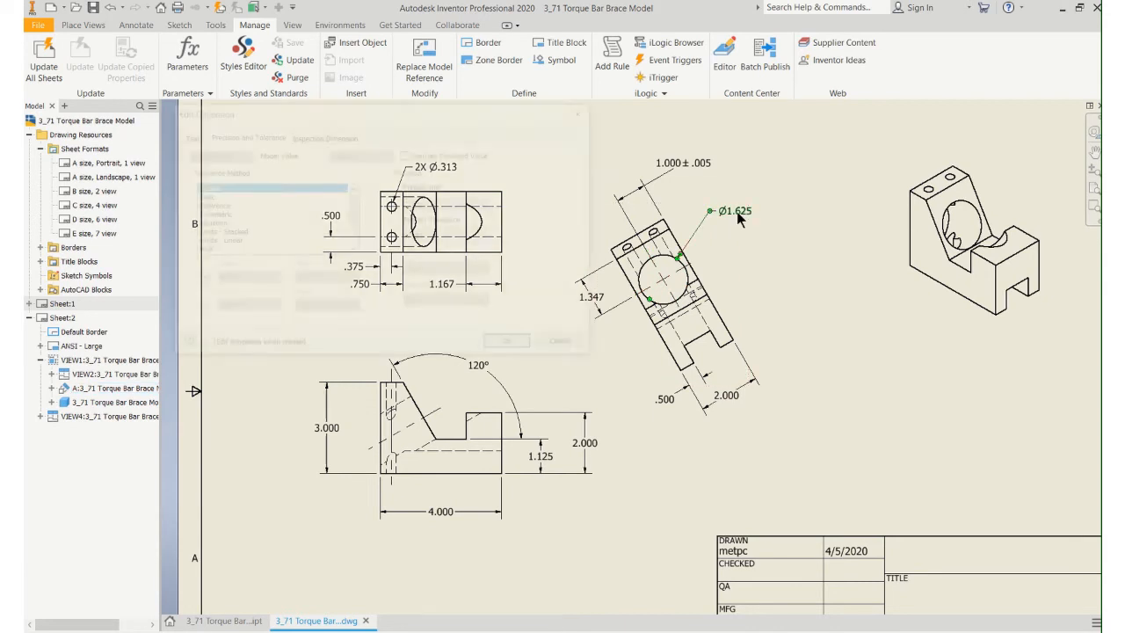
# Step: Give the large hole's diameter dimension in the auxiliary view a Deviation tolerance of +.008 upper and -.000 lower
pyautogui.doubleClick(736, 211)
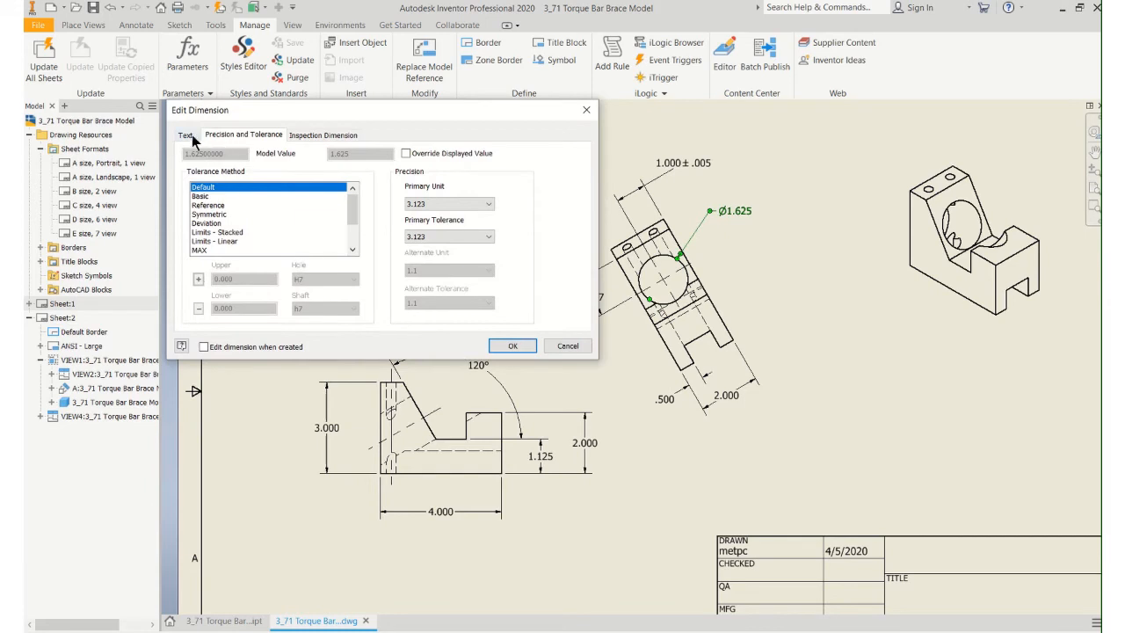
pyautogui.click(209, 223)
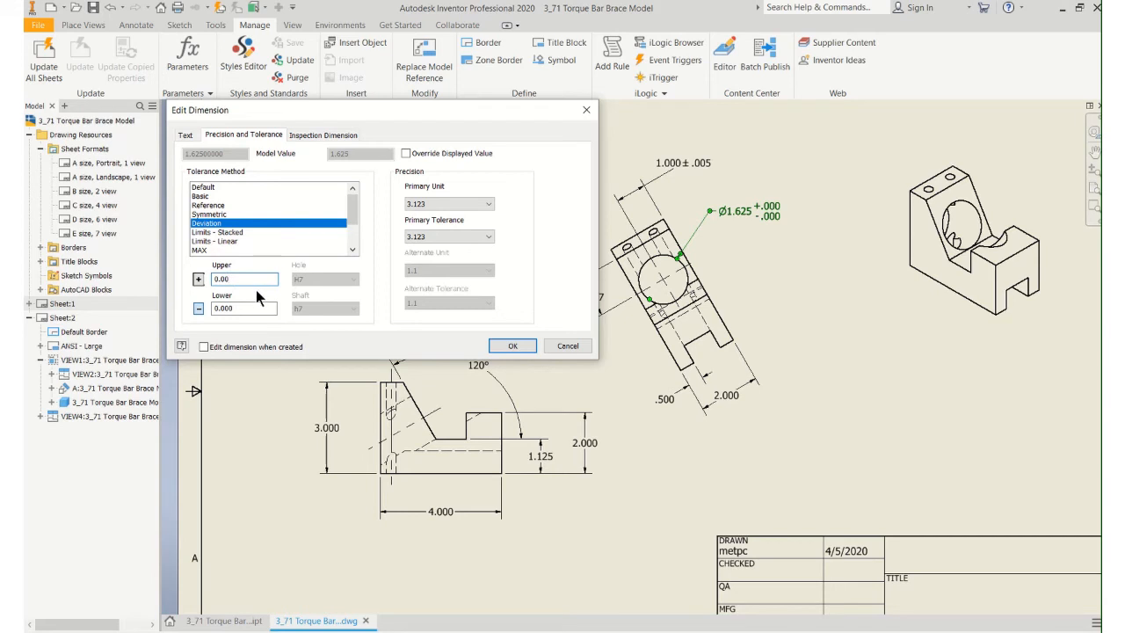
pyautogui.write('8')
pyautogui.click(513, 347)
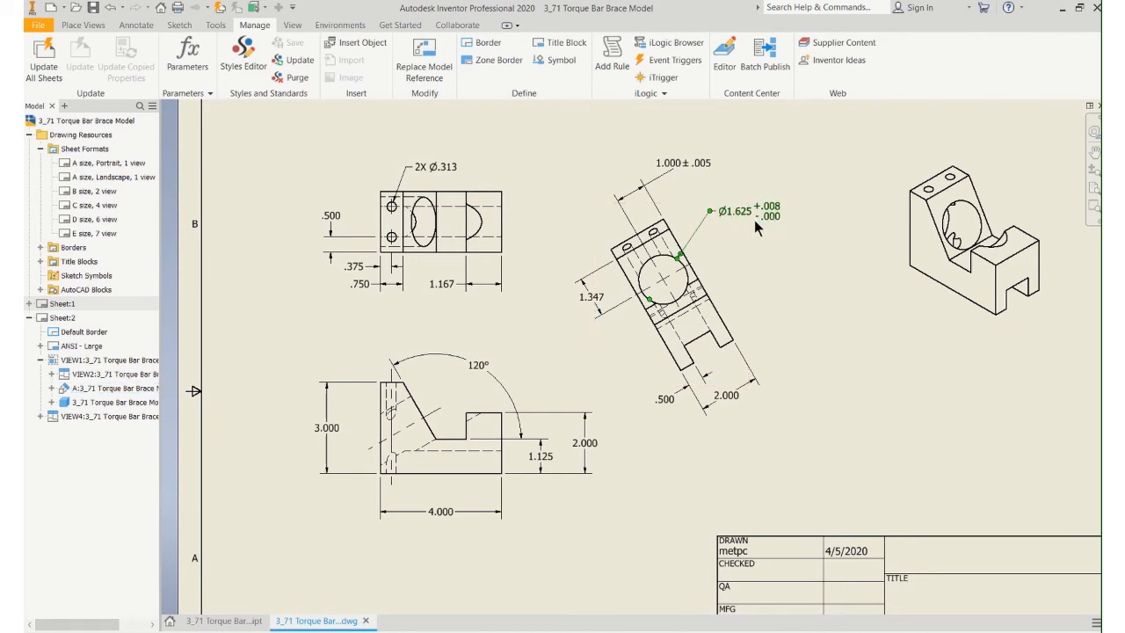
# Step: Apply a Limits - Stacked tolerance to the edge-to-hole-centre dimension in the auxiliary view, with upper limit 1.355 and lower limit 1.347
pyautogui.click(596, 299)
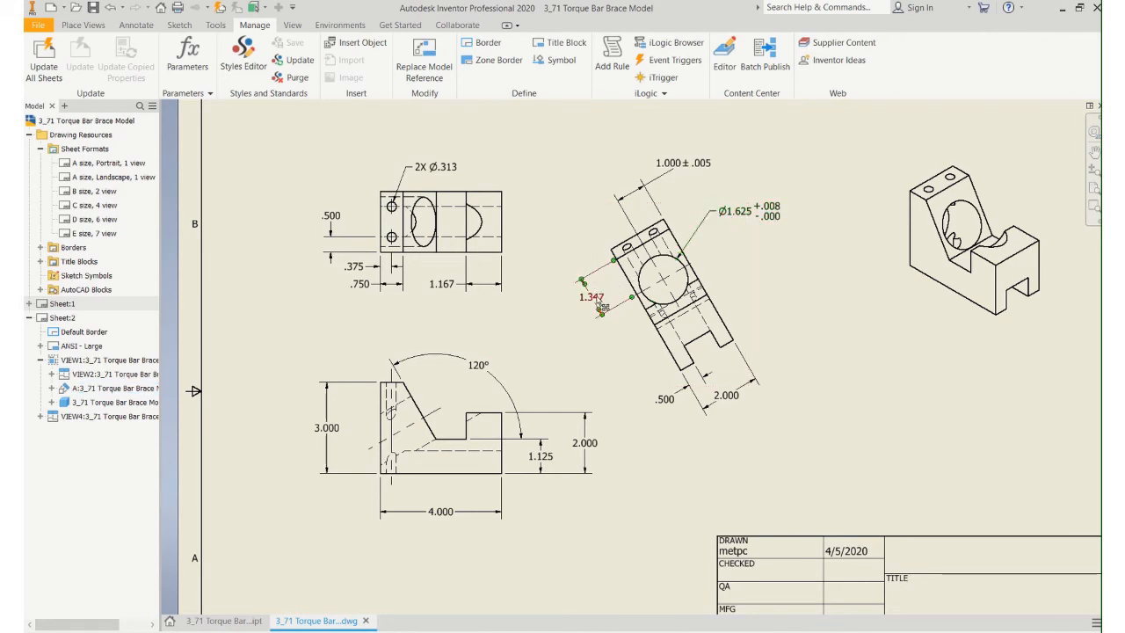
pyautogui.doubleClick(601, 307)
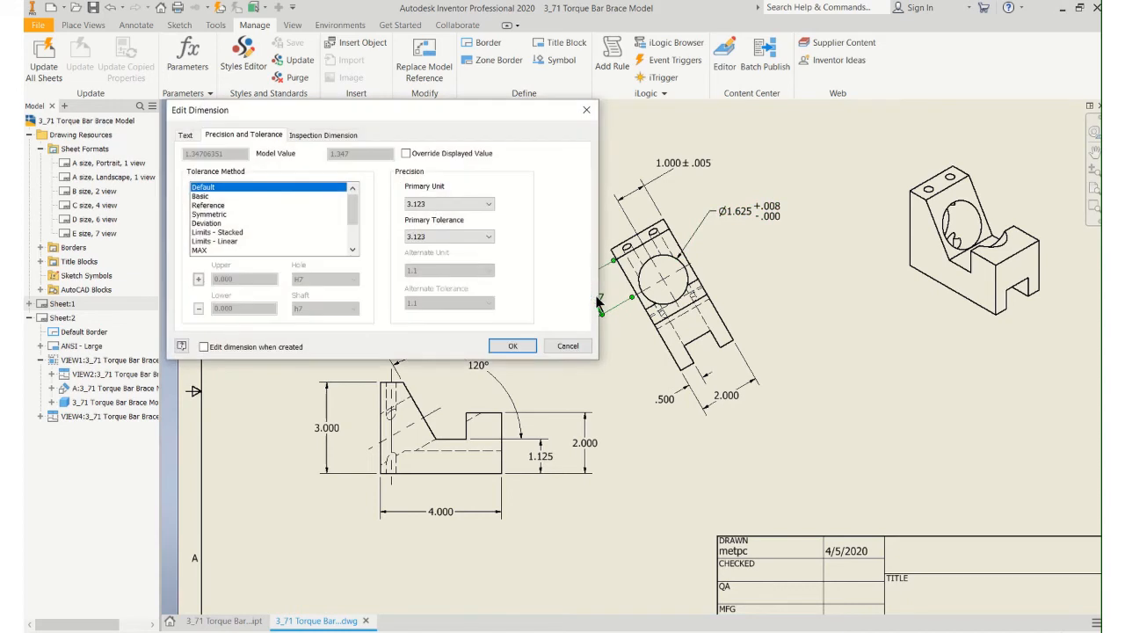
pyautogui.click(211, 232)
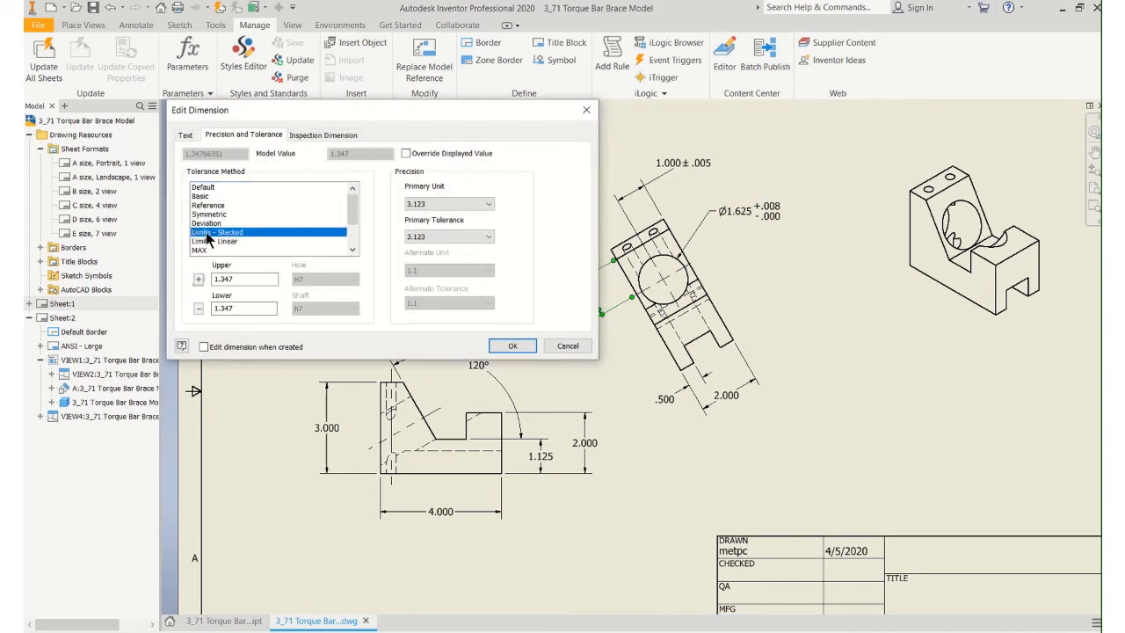
pyautogui.click(239, 278)
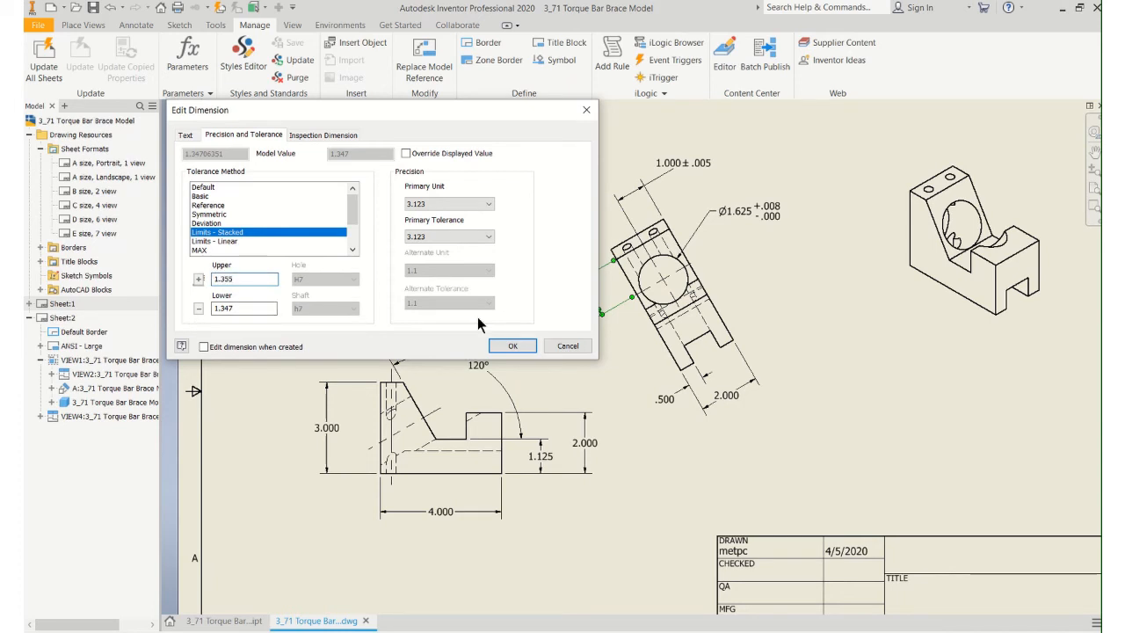
pyautogui.click(512, 345)
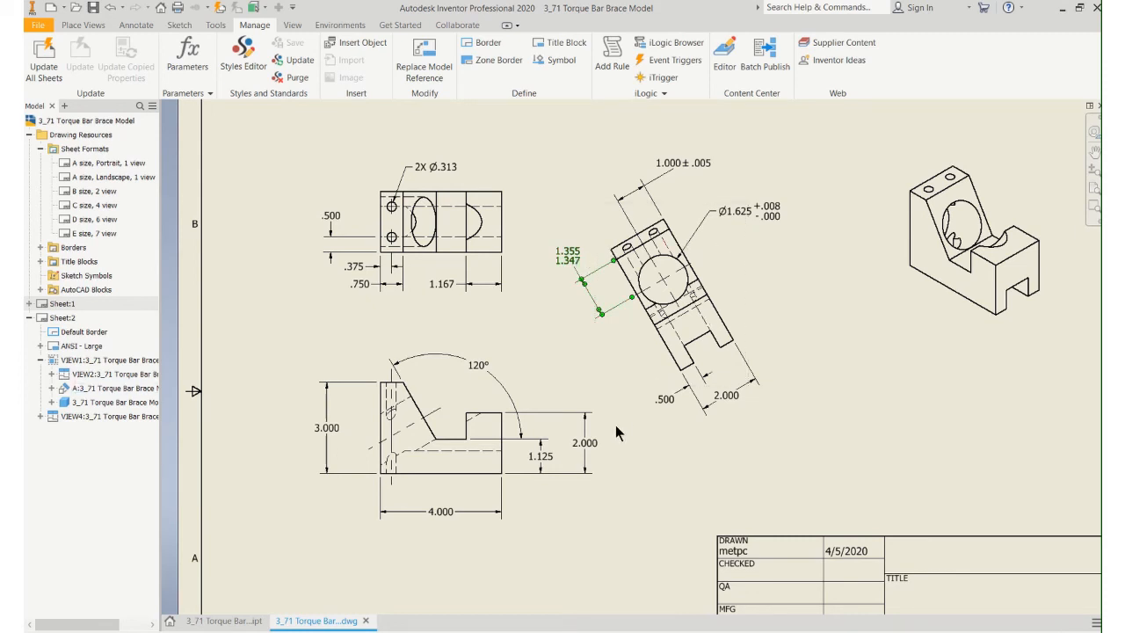
# Step: Add a Symmetric tolerance of .004 to the front view's 2.000 height dimension and move the dimension slightly farther from the part
pyautogui.doubleClick(590, 450)
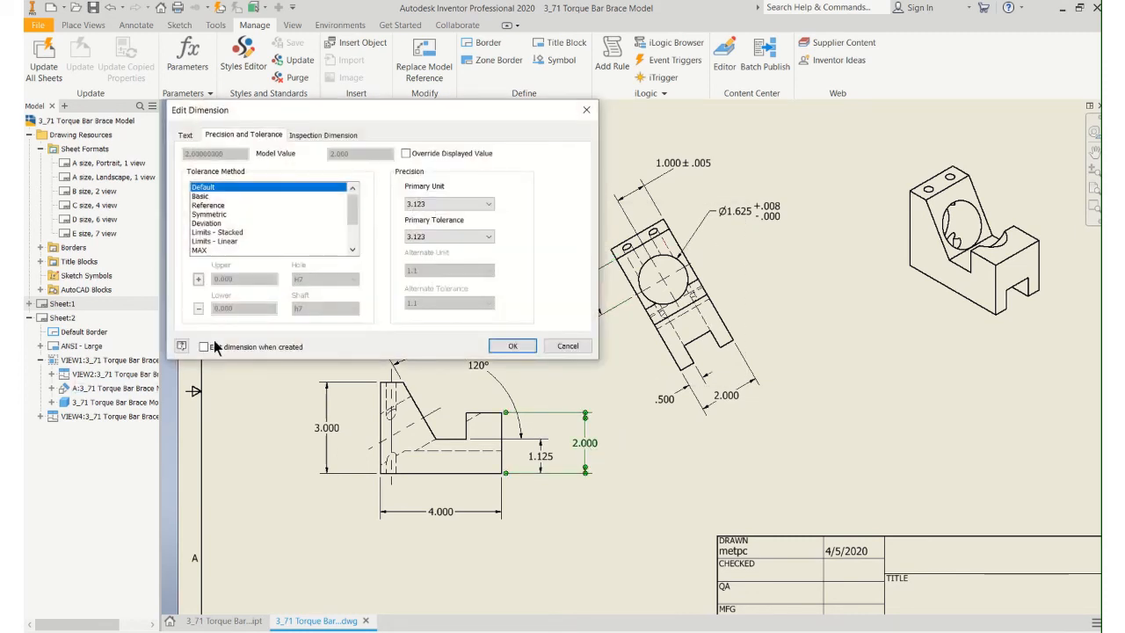
pyautogui.click(209, 215)
pyautogui.click(210, 224)
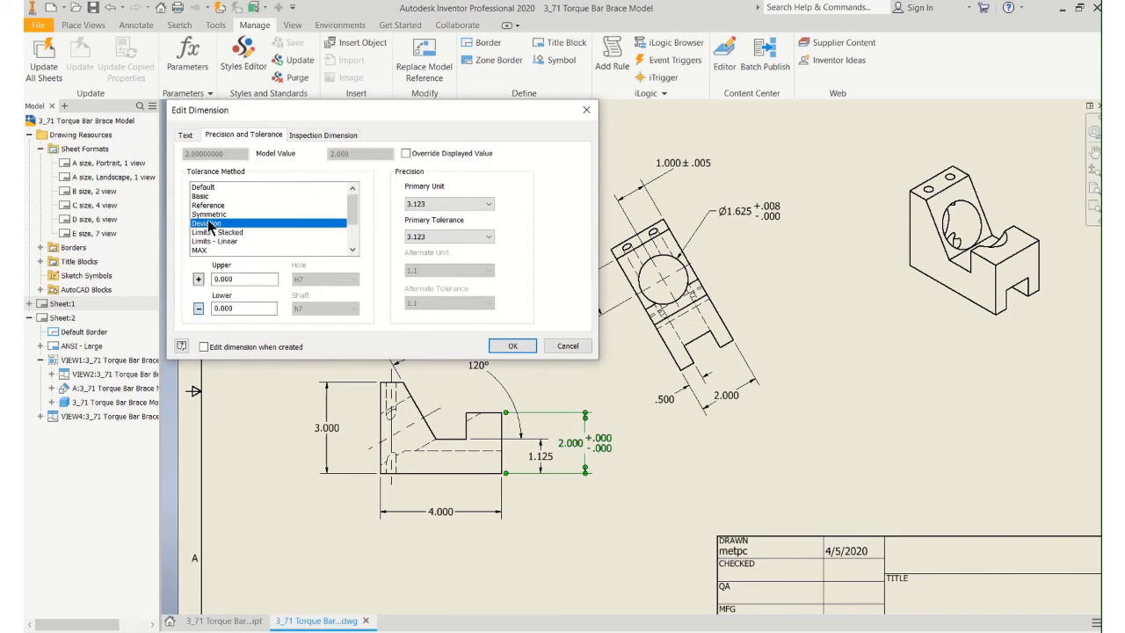
pyautogui.click(211, 215)
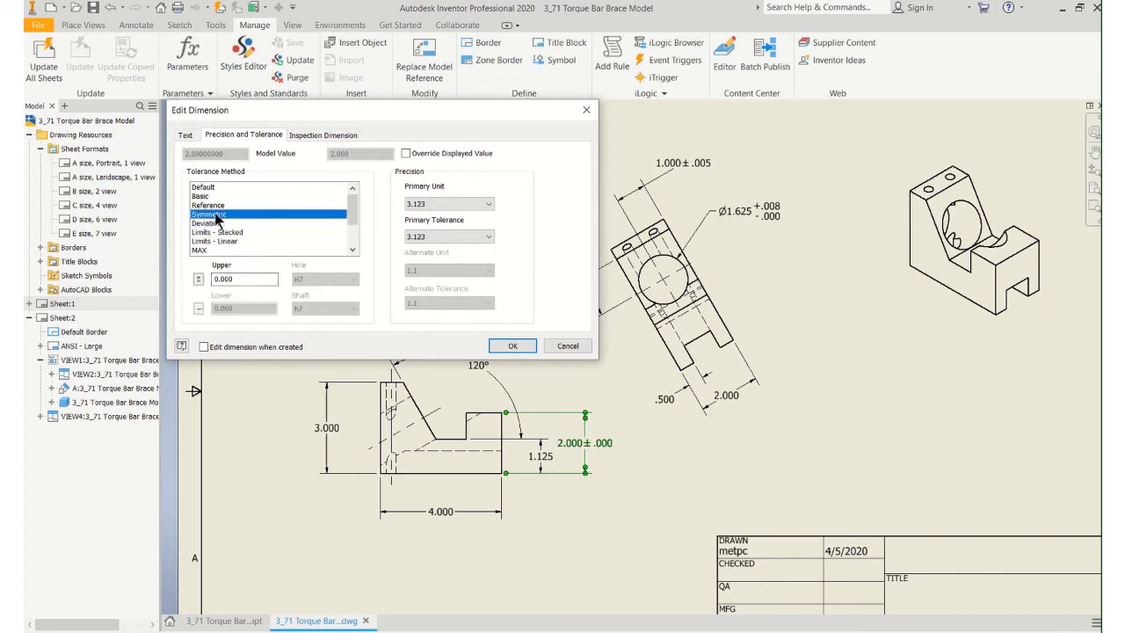
pyautogui.click(236, 278)
pyautogui.click(510, 344)
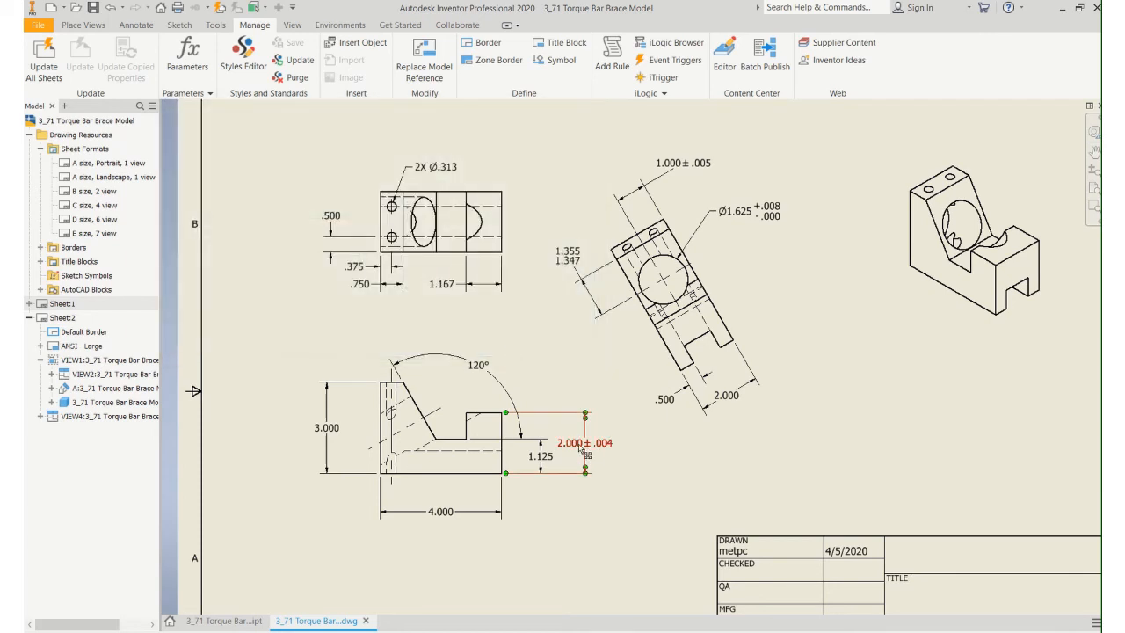
pyautogui.moveTo(583, 448); pyautogui.dragTo(599, 447)
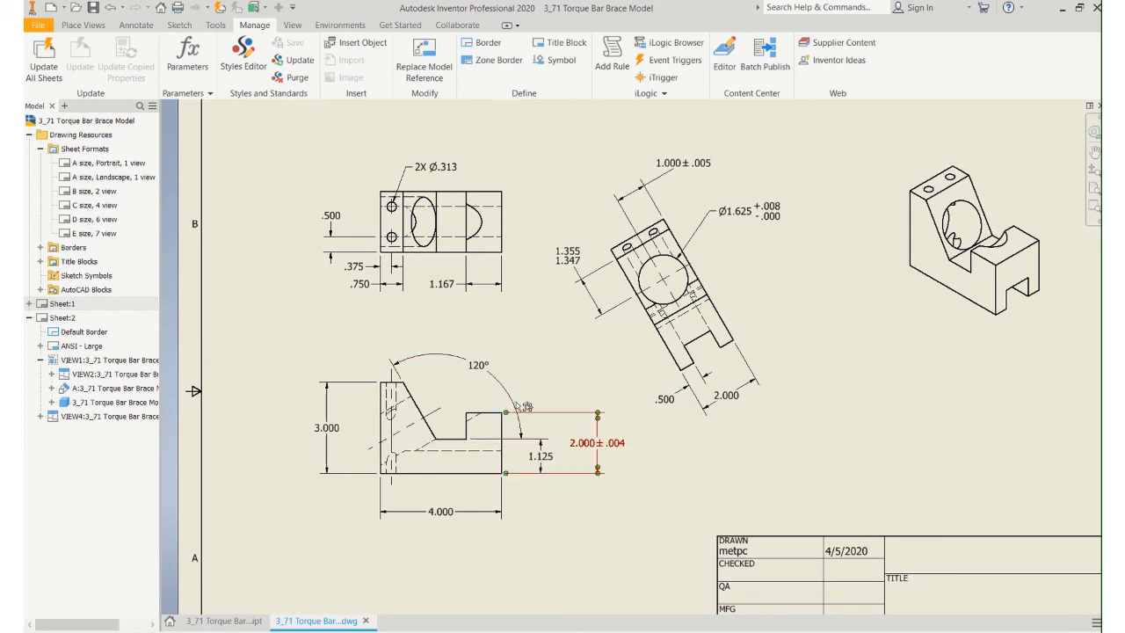
# Step: Add a Symmetric tolerance of 1° to the angle dimension of the sloped face in the front view
pyautogui.doubleClick(480, 367)
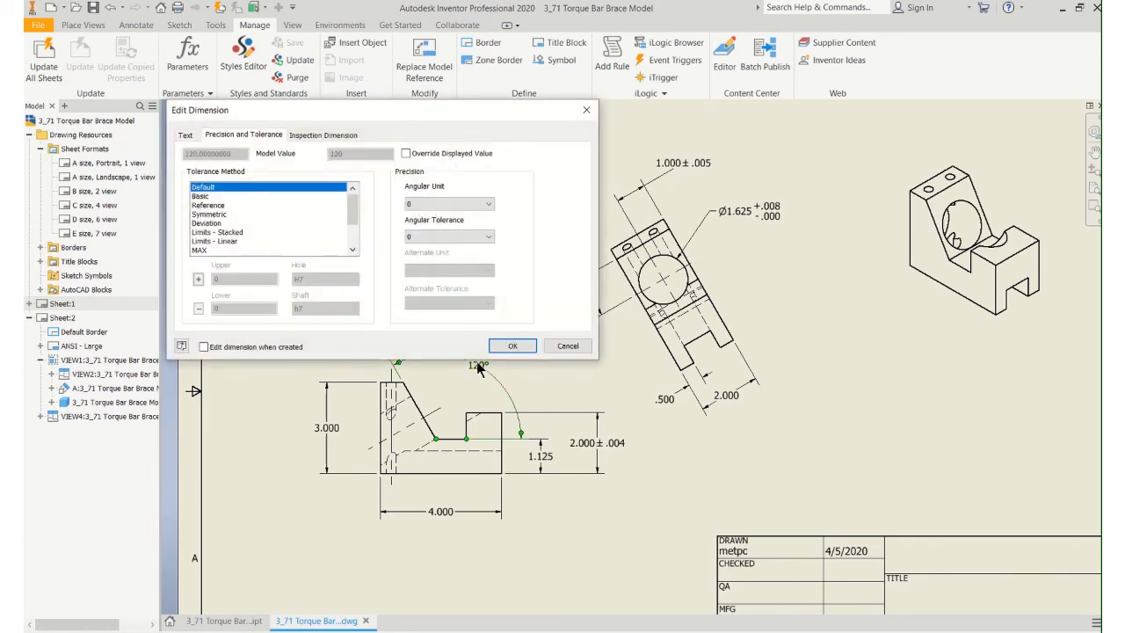
pyautogui.click(225, 217)
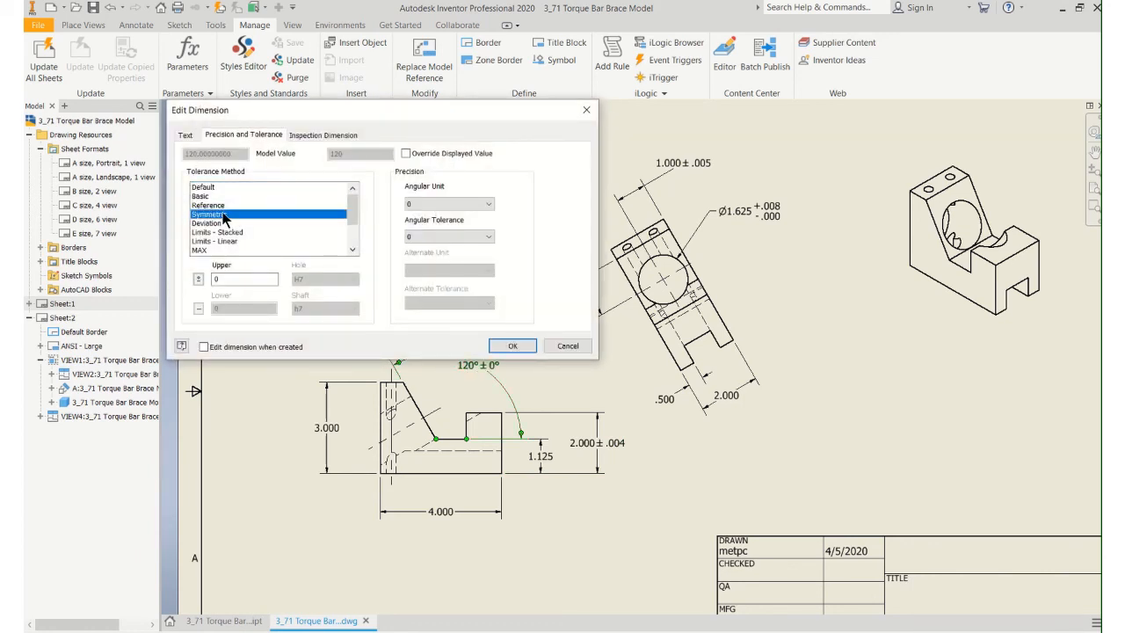
pyautogui.click(234, 279)
pyautogui.click(497, 345)
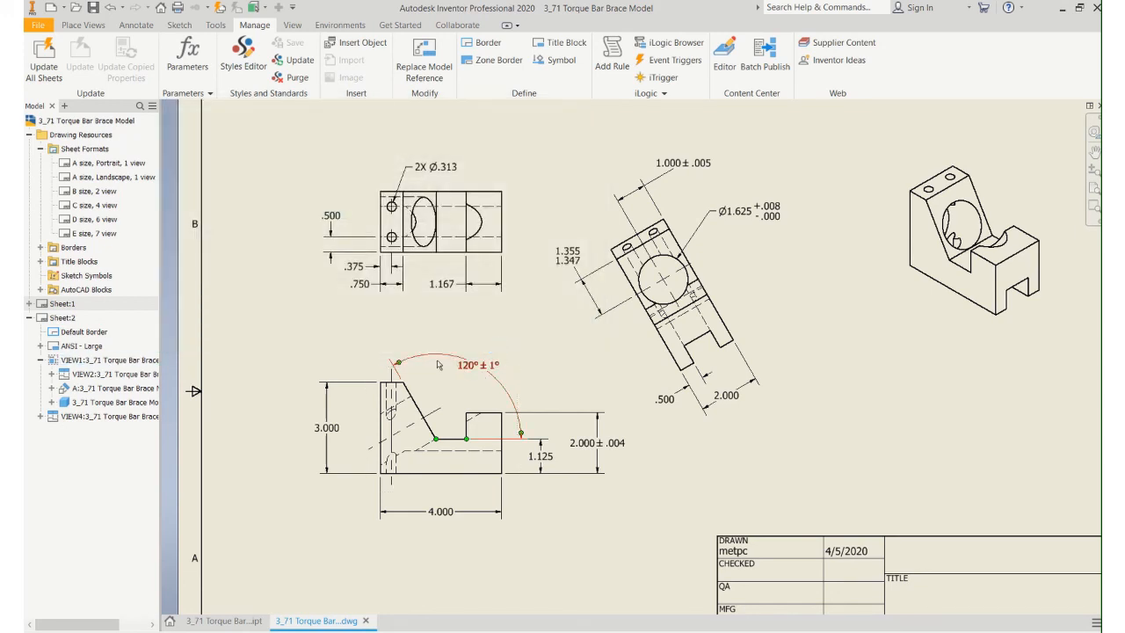